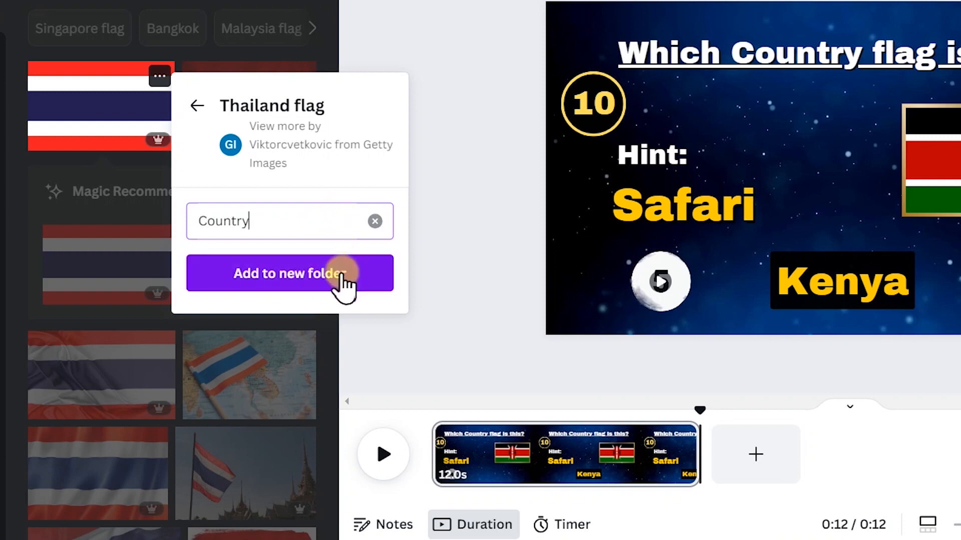
Save the Thailand flag photo to a new folder named Country
{"action": "left_click", "coordinate": [343, 275]}
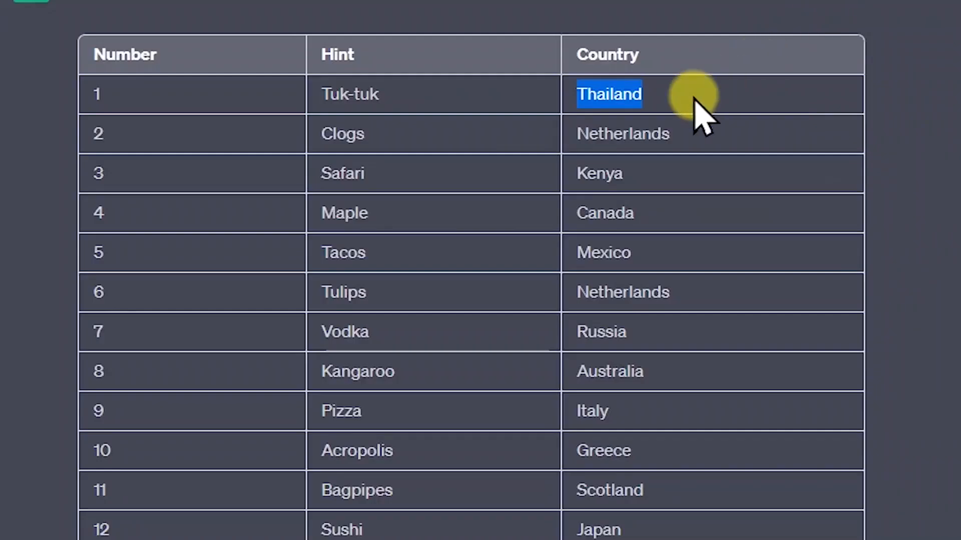
Copy Netherlands from the ChatGPT country table and search Canva's photos for "Netherlands flag"
{"action": "left_click_drag", "start_coordinate": [575, 134], "coordinate": [698, 138]}
{"action": "key", "text": "ctrl+c"}
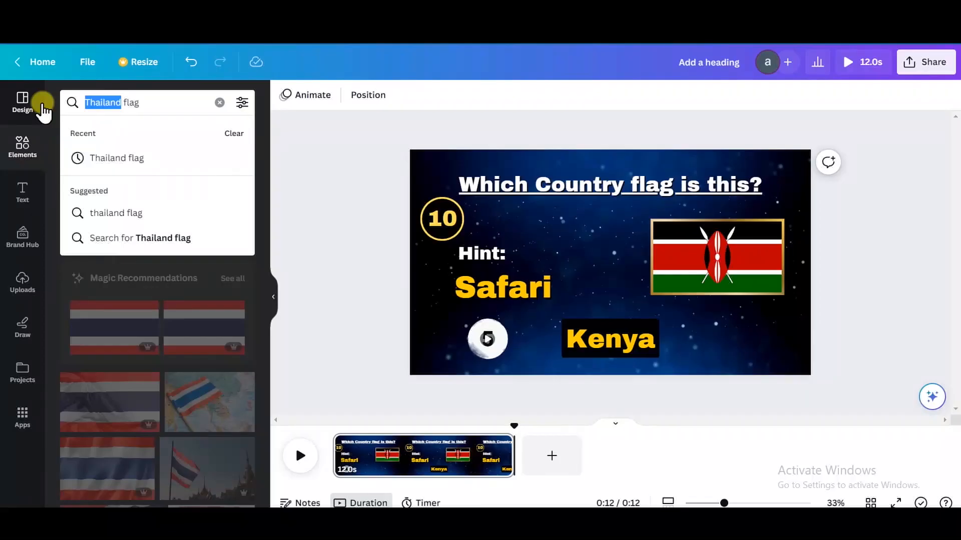
{"action": "key", "text": "ctrl+v"}
{"action": "key", "text": "Return"}
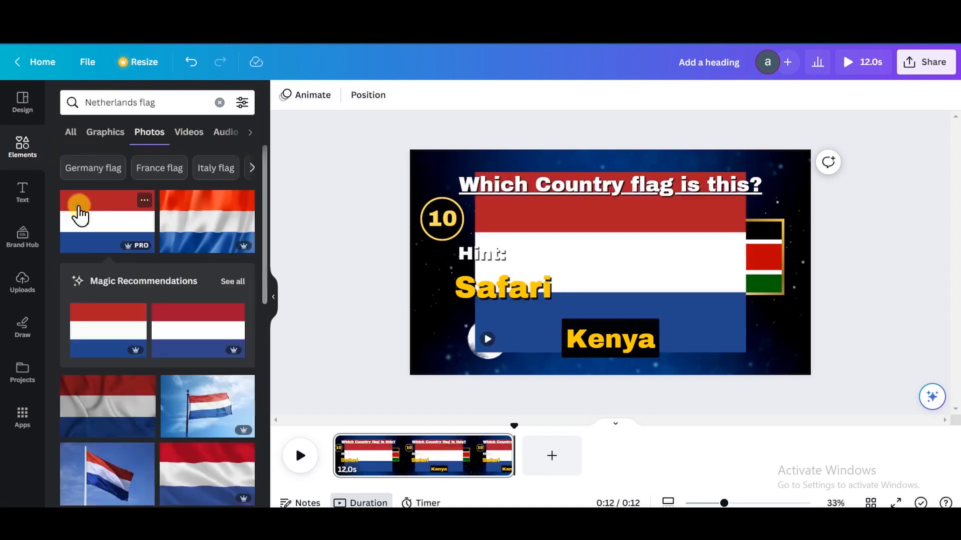
Add the first Netherlands flag photo to the Country folder
{"action": "right_click", "coordinate": [79, 206]}
{"action": "scroll", "coordinate": [227, 392], "scroll_direction": "down", "scroll_amount": 2}
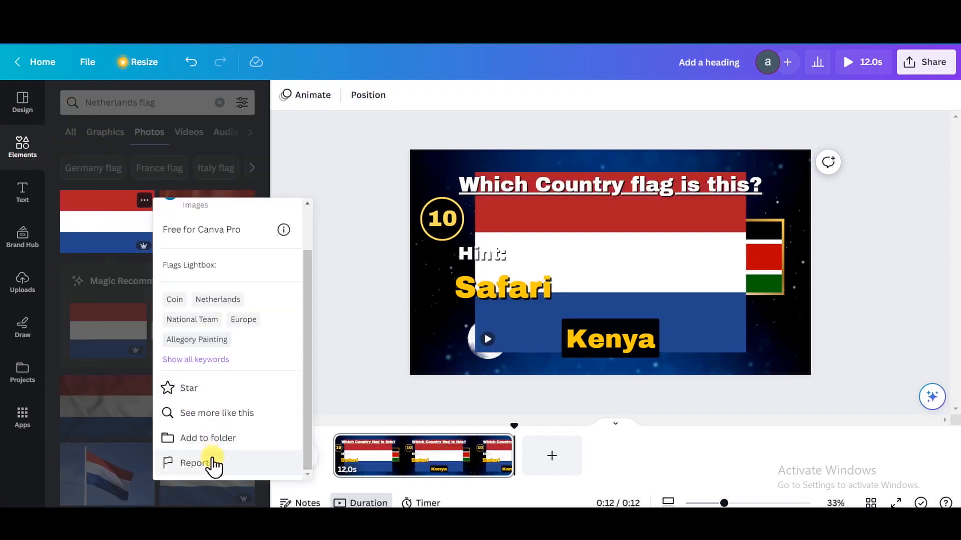
{"action": "left_click", "coordinate": [221, 440]}
{"action": "left_click", "coordinate": [229, 357]}
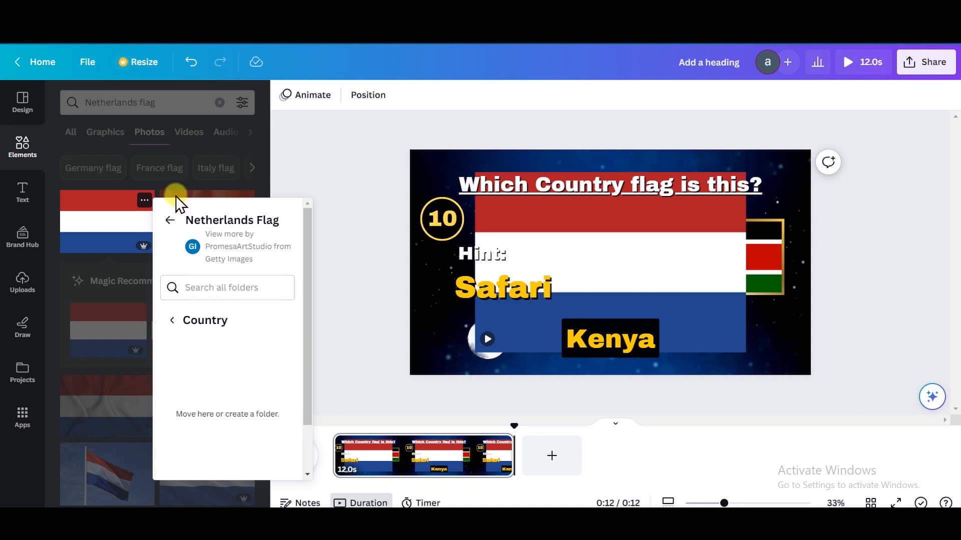
{"action": "scroll", "coordinate": [236, 326], "scroll_direction": "down", "scroll_amount": 2}
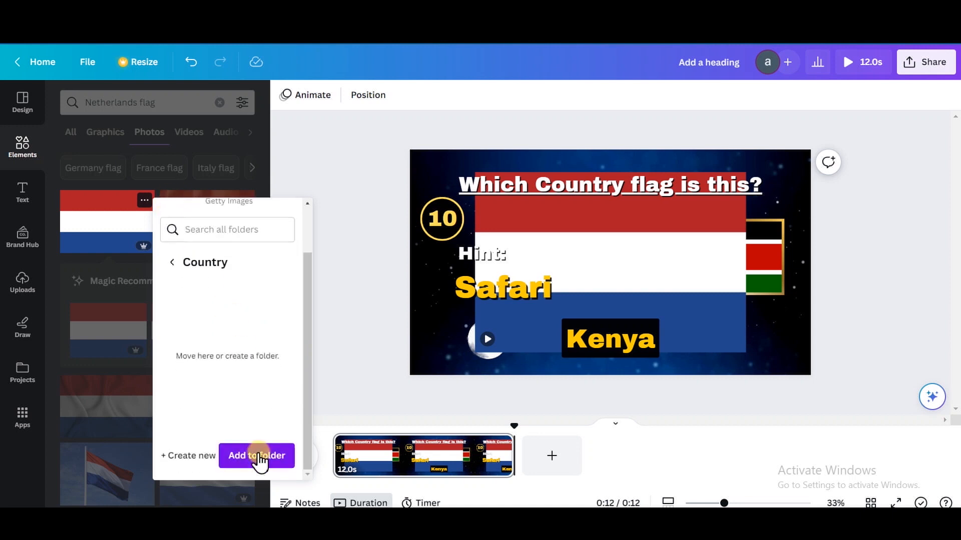
{"action": "left_click", "coordinate": [259, 453]}
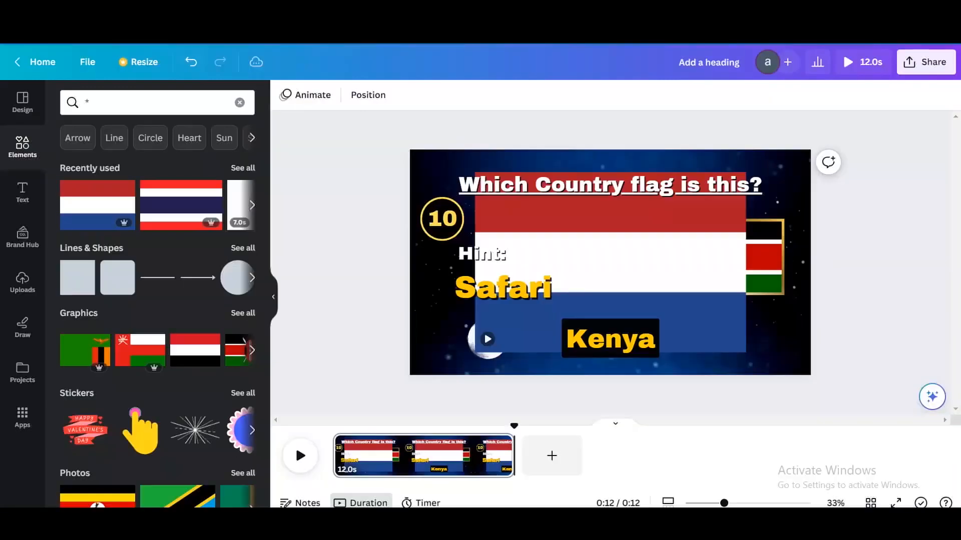
Search the photos for "kenya flag" and add the first result to the Country folder
{"action": "left_click", "coordinate": [178, 95]}
{"action": "type", "text": "Kenya"}
{"action": "left_click", "coordinate": [130, 239]}
{"action": "left_click", "coordinate": [150, 132]}
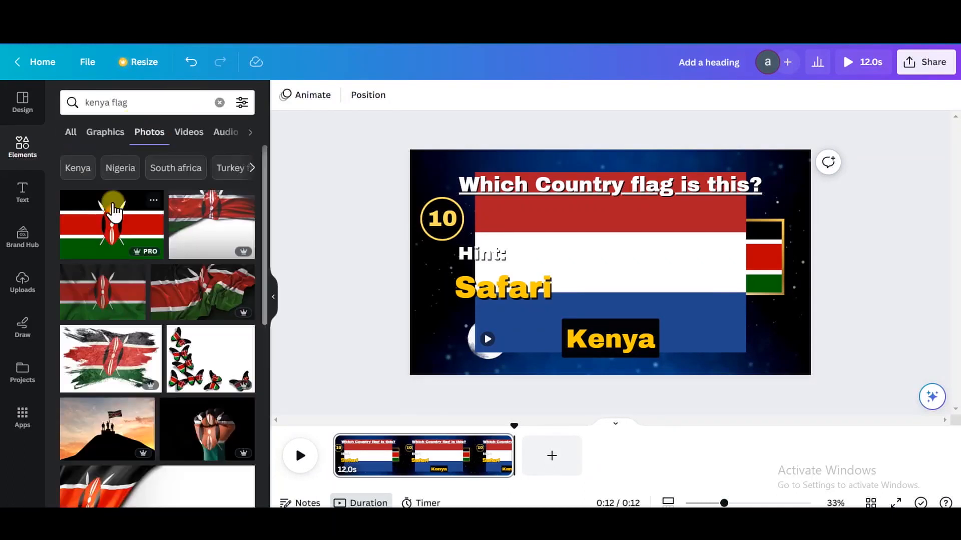
{"action": "mouse_move", "coordinate": [114, 210]}
{"action": "scroll", "coordinate": [225, 426], "scroll_direction": "down", "scroll_amount": 2}
{"action": "left_click", "coordinate": [223, 438]}
{"action": "left_click", "coordinate": [215, 264]}
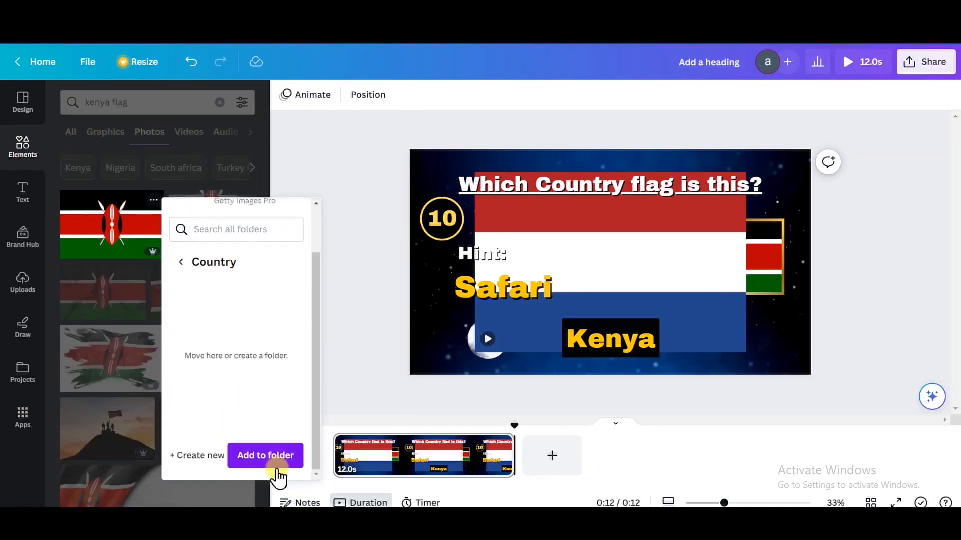
{"action": "left_click", "coordinate": [270, 456]}
Search the apps for "bulk create" and open the Bulk create app
{"action": "left_click", "coordinate": [22, 418]}
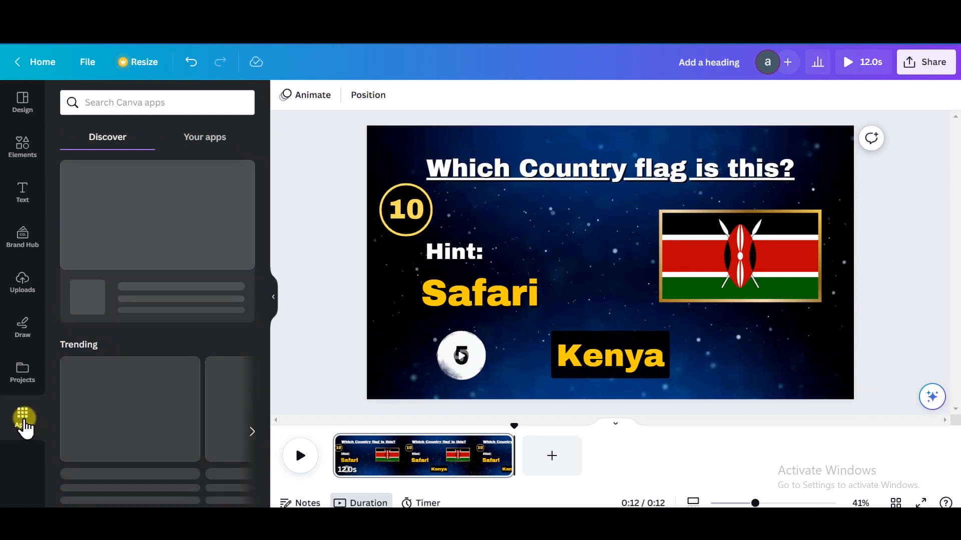
{"action": "left_click", "coordinate": [125, 98]}
{"action": "type", "text": "b"}
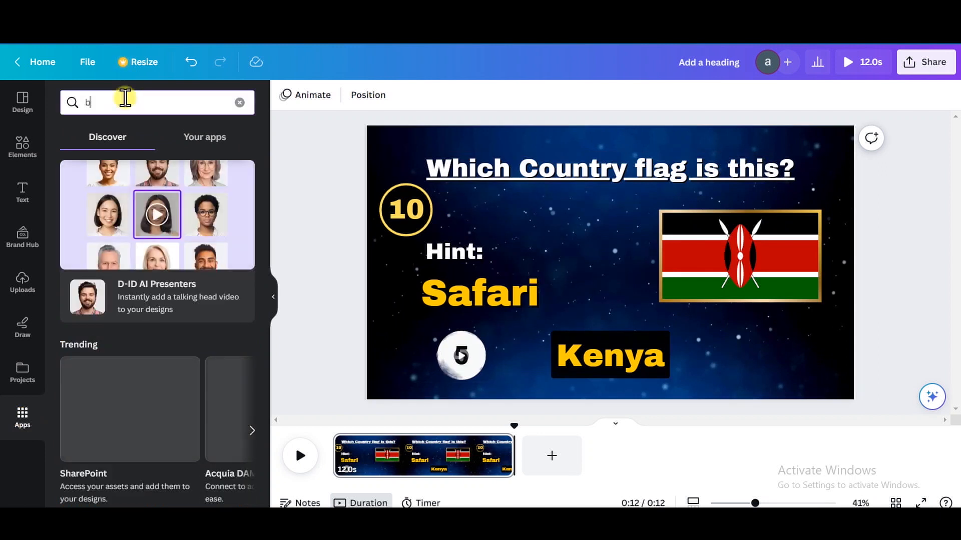
{"action": "type", "text": "ulk create"}
{"action": "key", "text": "Return"}
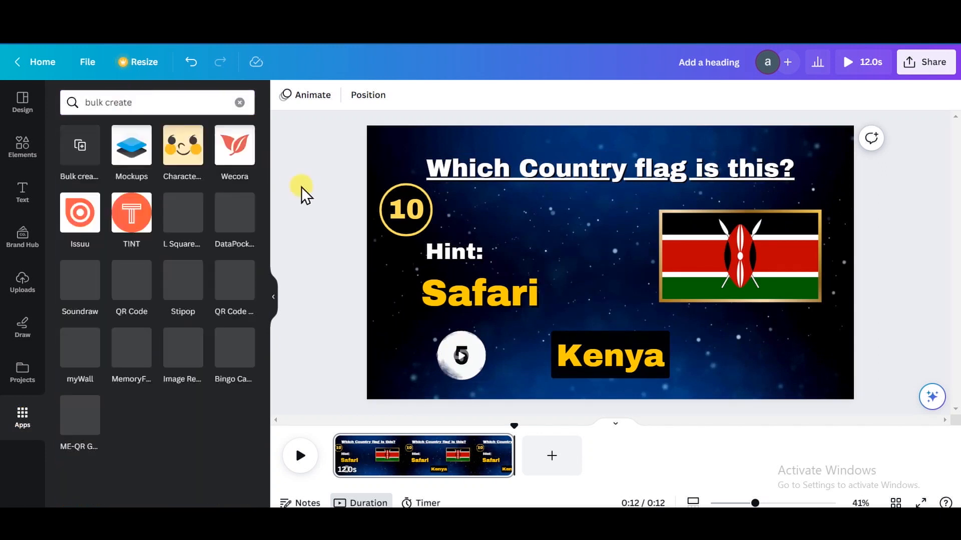
{"action": "left_click", "coordinate": [71, 157]}
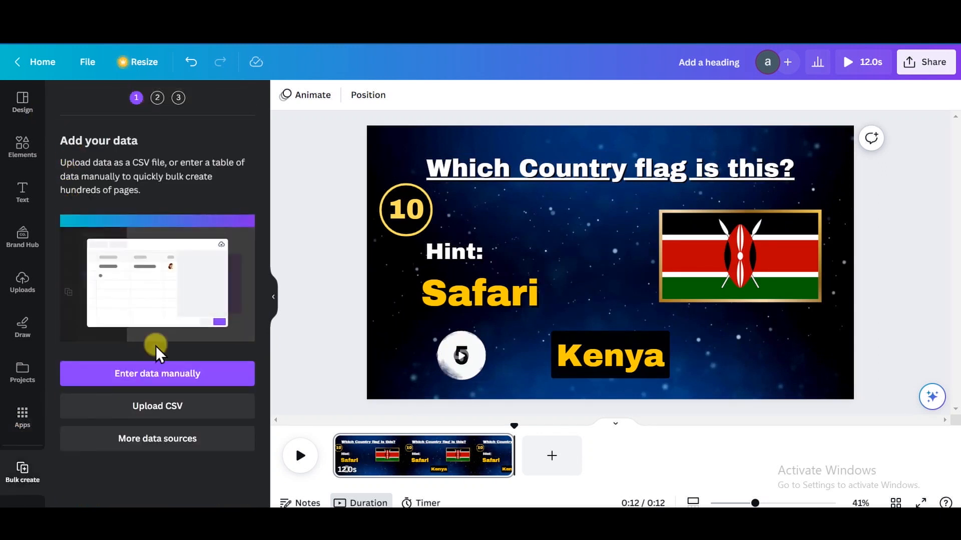
Start manual data entry, clear the sample table, and fill it with the Number, Hint and Country table copied from ChatGPT
{"action": "left_click", "coordinate": [167, 379]}
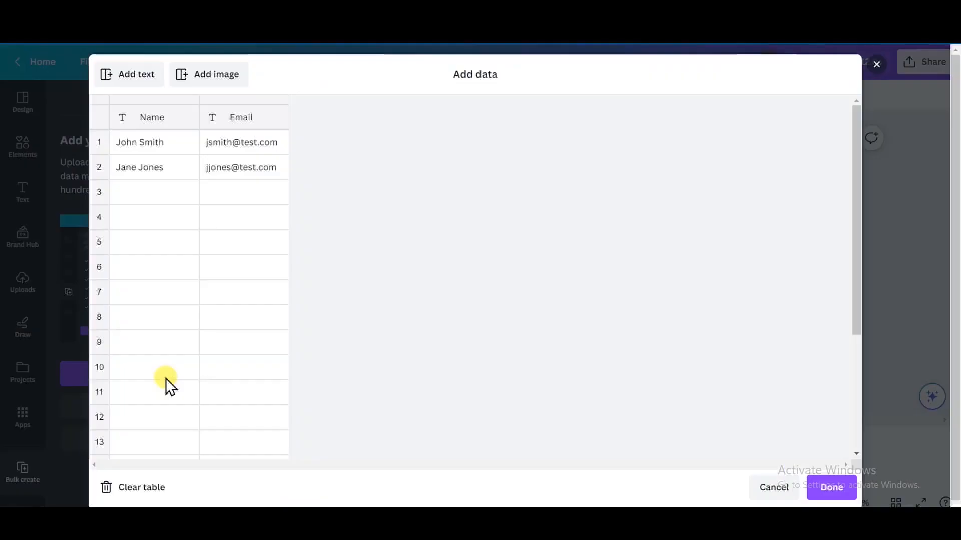
{"action": "left_click", "coordinate": [149, 493]}
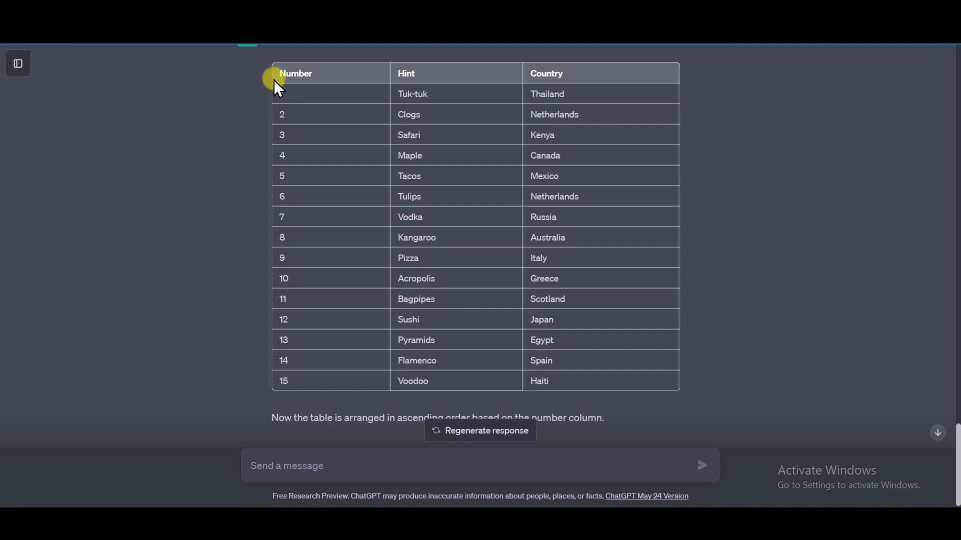
{"action": "left_click_drag", "start_coordinate": [277, 71], "coordinate": [447, 384]}
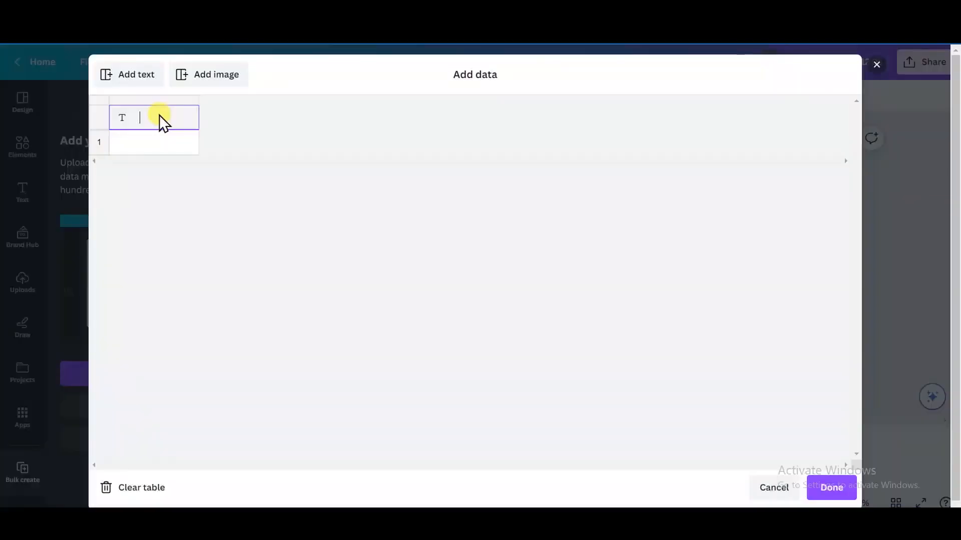
{"action": "key", "text": "ctrl+v"}
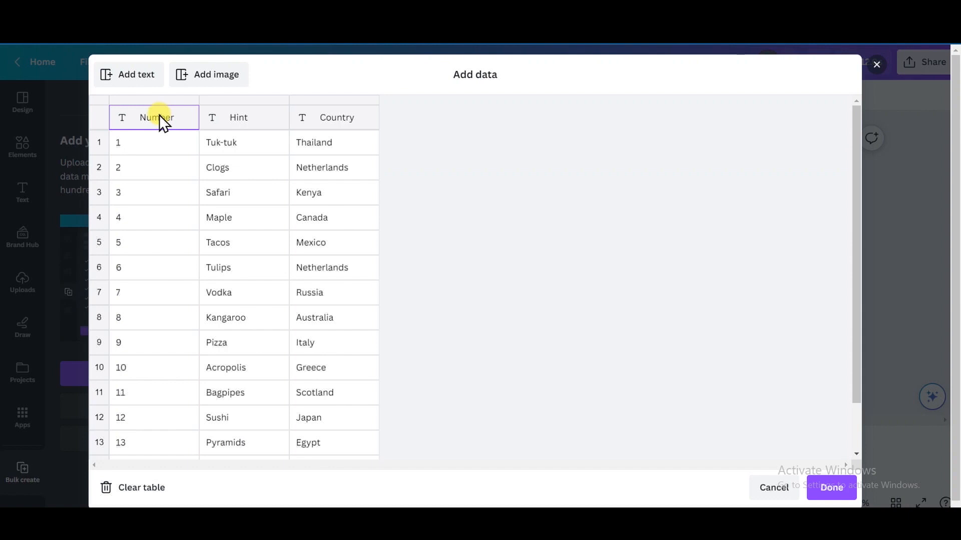
Add an image column to the data table and assign the Thailand flag from the Country folder to row 1
{"action": "left_click", "coordinate": [215, 74]}
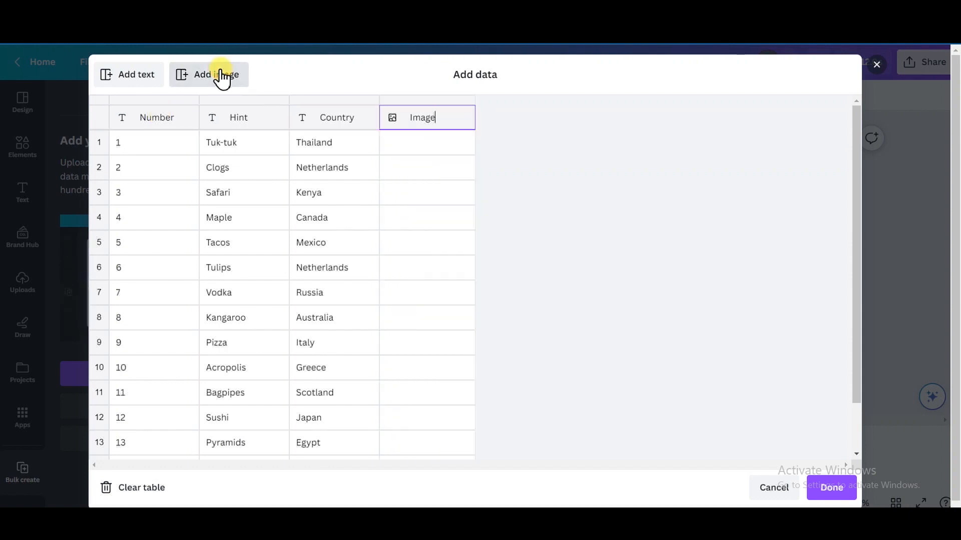
{"action": "mouse_move", "coordinate": [444, 151]}
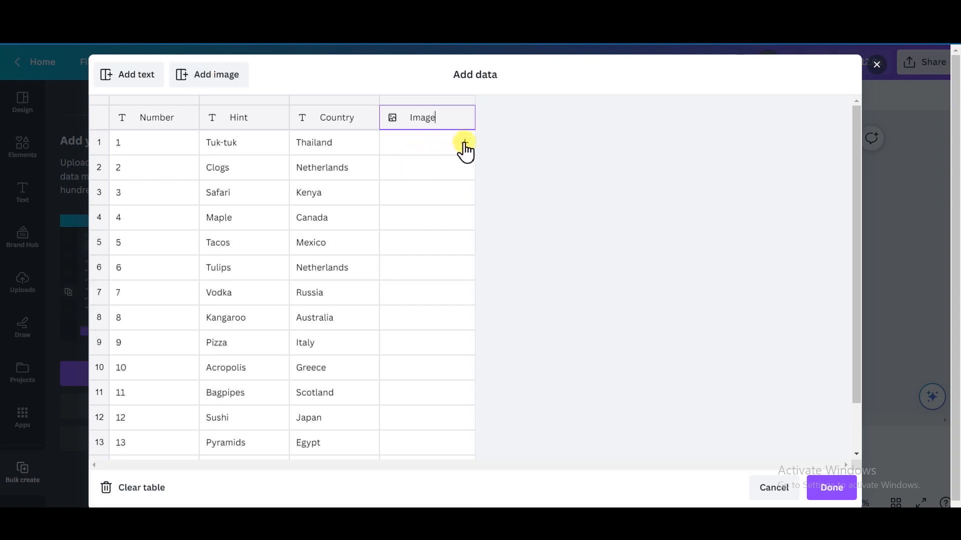
{"action": "left_click", "coordinate": [465, 145]}
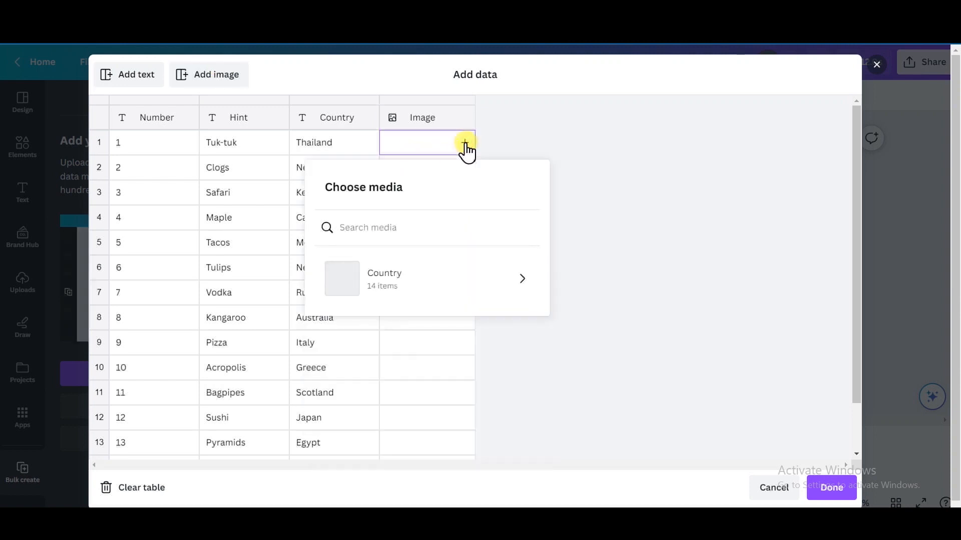
{"action": "left_click", "coordinate": [426, 279]}
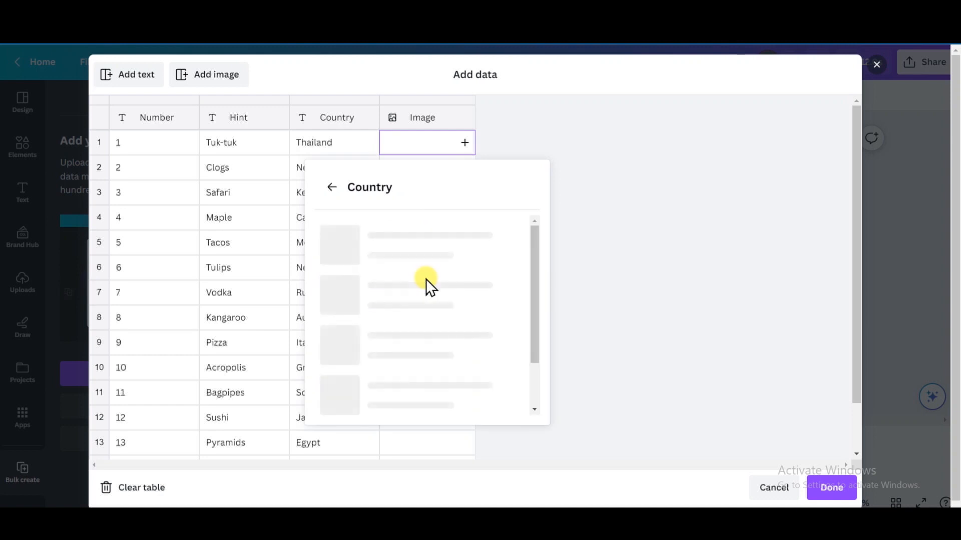
{"action": "left_click_drag", "start_coordinate": [537, 265], "coordinate": [537, 280]}
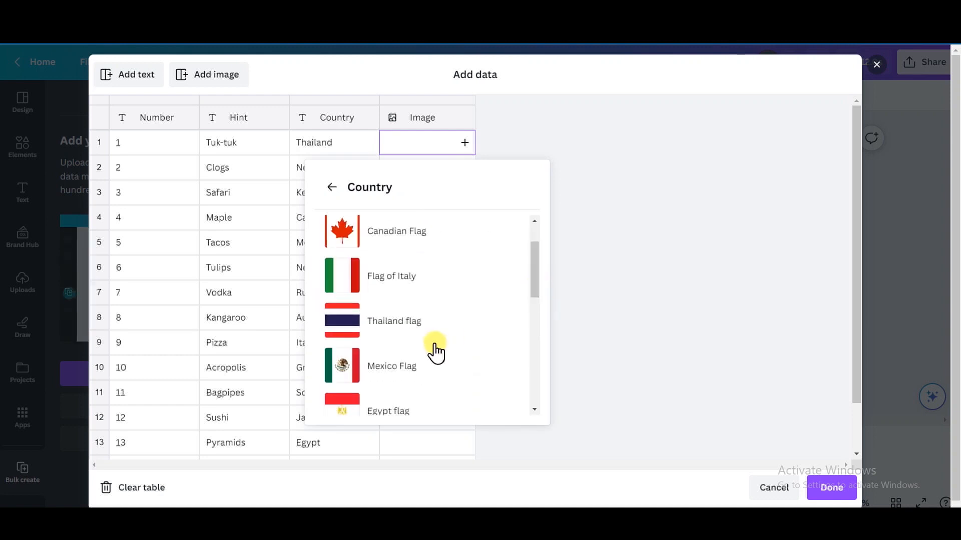
{"action": "left_click", "coordinate": [420, 328]}
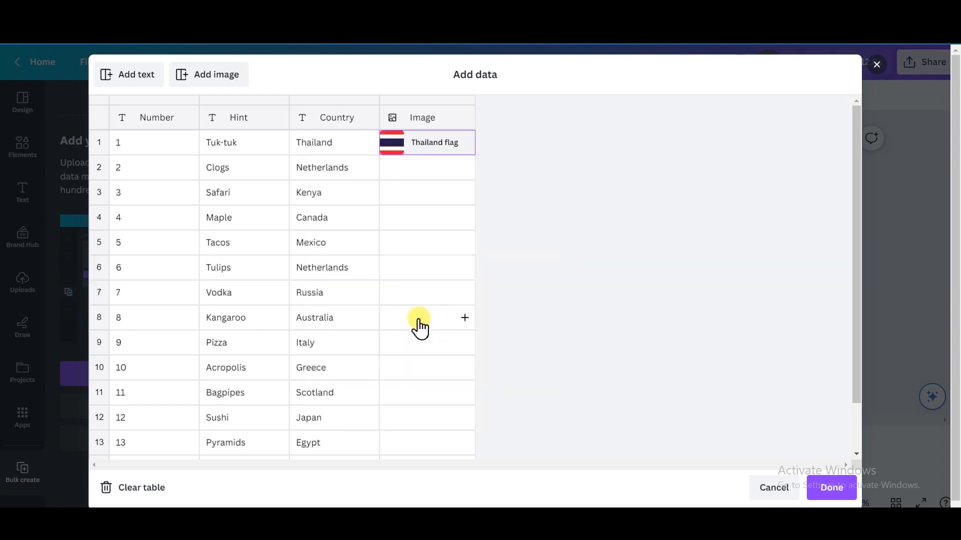
Assign the Netherlands Flag from the Country folder to the image cell of row 2
{"action": "left_click", "coordinate": [463, 167]}
{"action": "left_click_drag", "start_coordinate": [535, 323], "coordinate": [535, 365]}
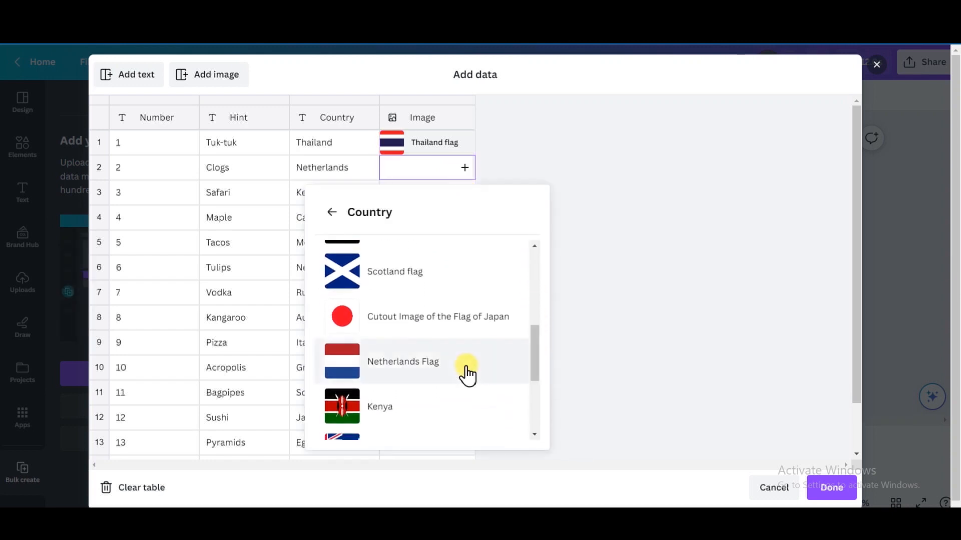
{"action": "left_click", "coordinate": [466, 373]}
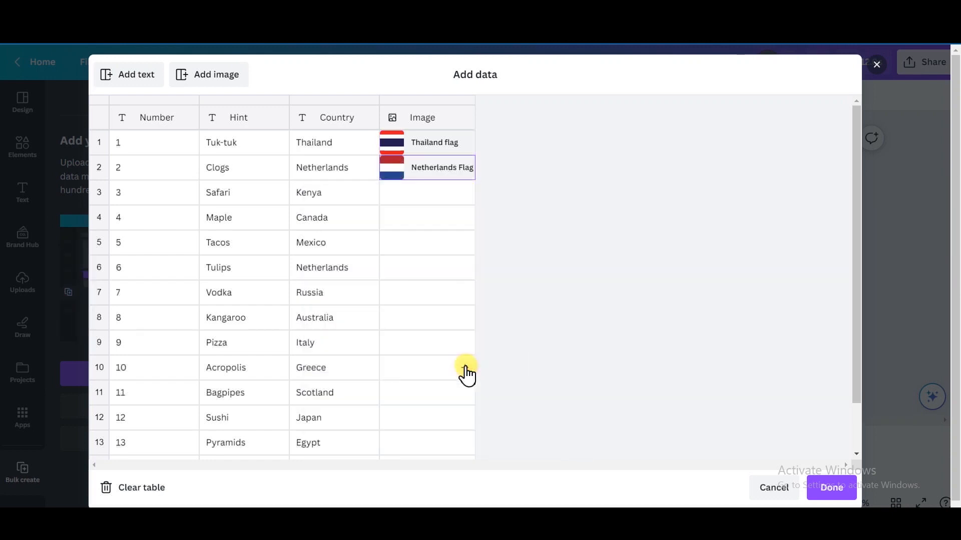
Assign the matching flag to each remaining row, from Kenya in row 3 to Haiti in row 15, and finish the data entry
{"action": "left_click", "coordinate": [415, 200]}
{"action": "left_click_drag", "start_coordinate": [539, 341], "coordinate": [544, 409]}
{"action": "left_click", "coordinate": [392, 423]}
{"action": "left_click", "coordinate": [414, 218]}
{"action": "left_click", "coordinate": [514, 240]}
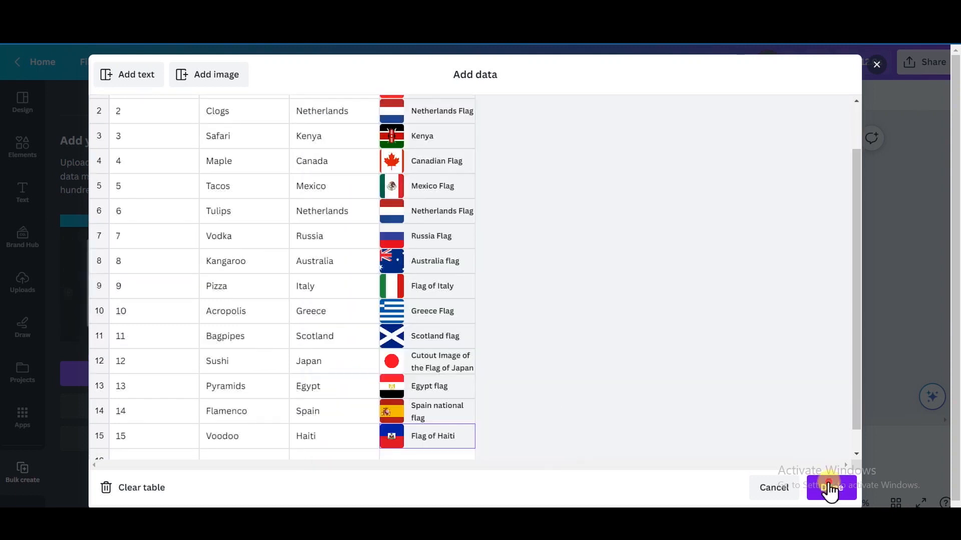
{"action": "left_click", "coordinate": [829, 488]}
Connect the number text inside the circle to the Number data field
{"action": "right_click", "coordinate": [399, 217]}
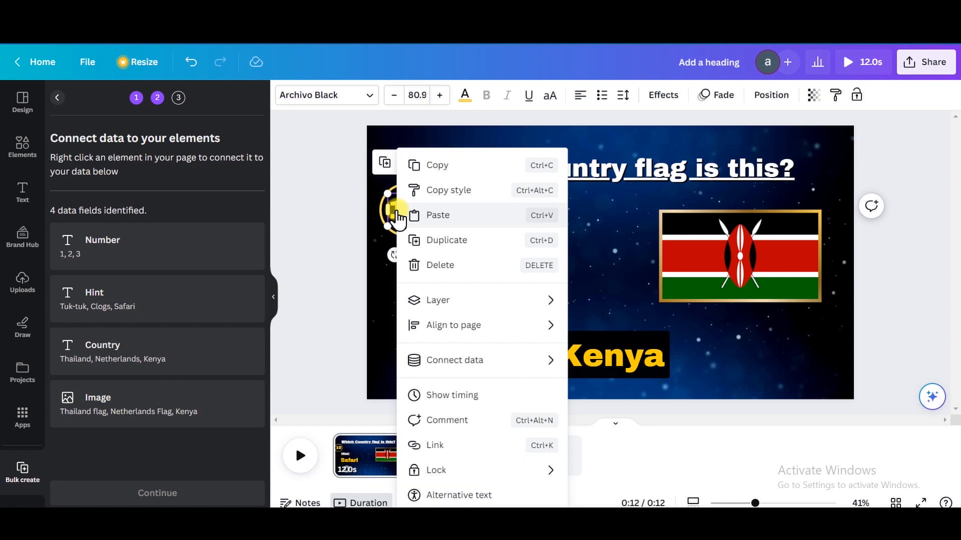
{"action": "mouse_move", "coordinate": [444, 361]}
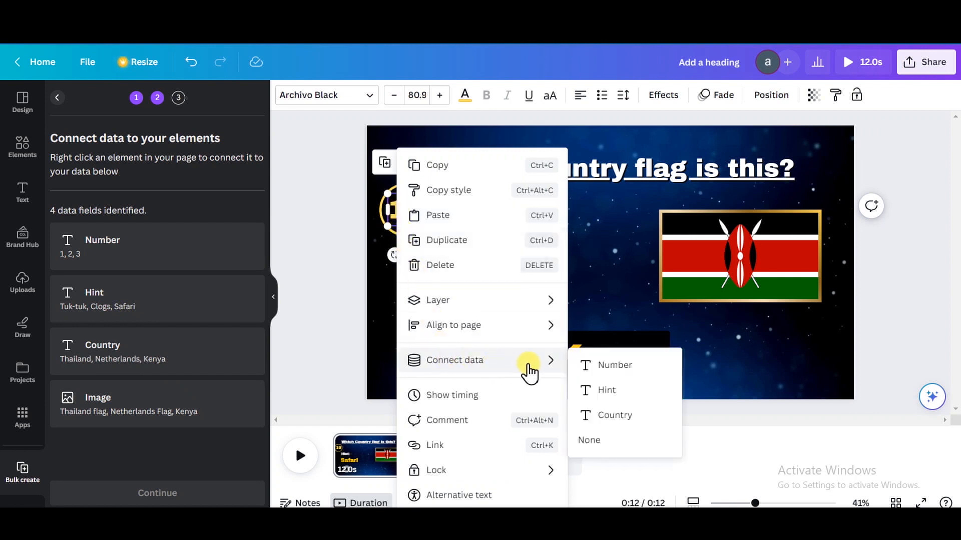
{"action": "left_click", "coordinate": [609, 367]}
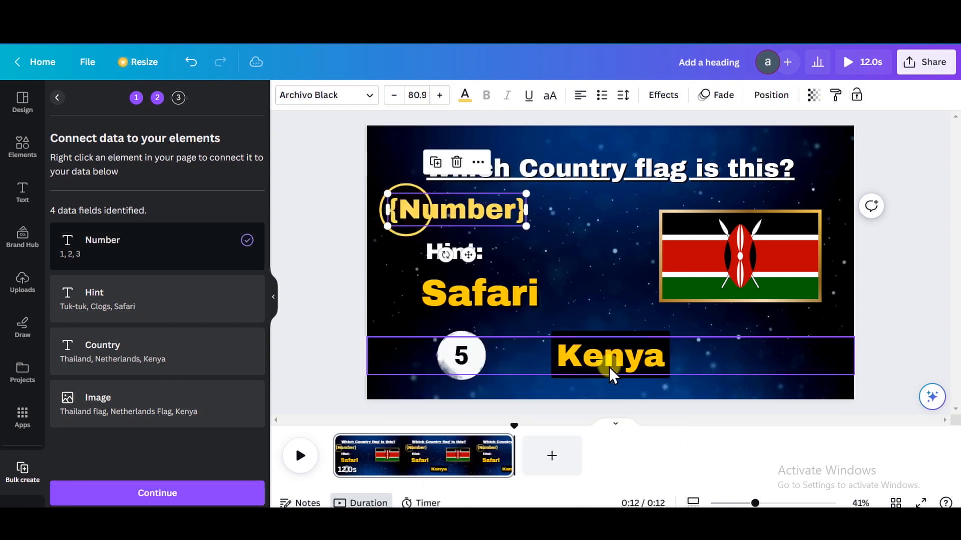
{"action": "left_click", "coordinate": [614, 224]}
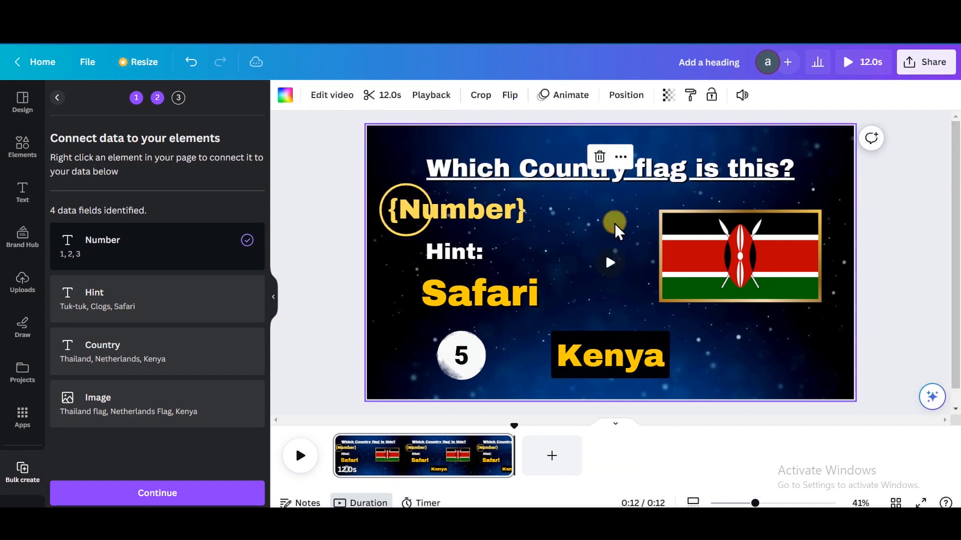
Connect the Safari text to the Hint data field
{"action": "left_click", "coordinate": [503, 290]}
{"action": "right_click", "coordinate": [503, 292]}
{"action": "mouse_move", "coordinate": [656, 361]}
{"action": "left_click", "coordinate": [711, 391]}
Connect the Kenya answer text to the Country data field
{"action": "right_click", "coordinate": [612, 353]}
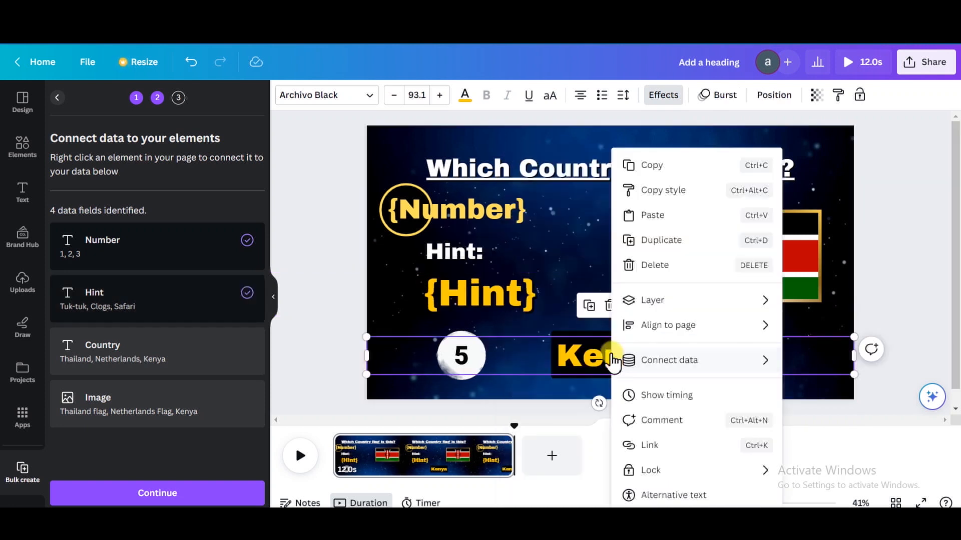
{"action": "mouse_move", "coordinate": [612, 353]}
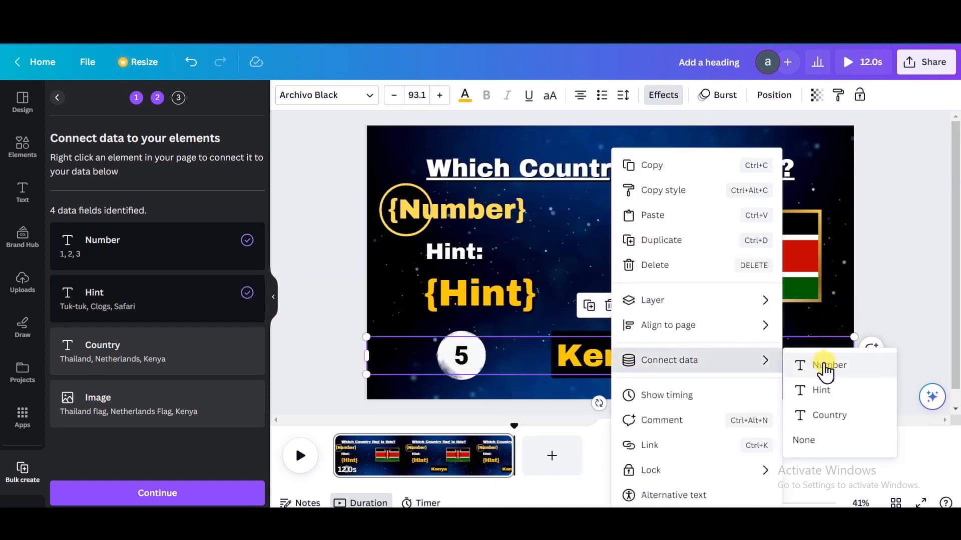
{"action": "left_click", "coordinate": [831, 415]}
Connect the framed flag picture to the Image data field
{"action": "left_click", "coordinate": [798, 247]}
{"action": "right_click", "coordinate": [798, 248]}
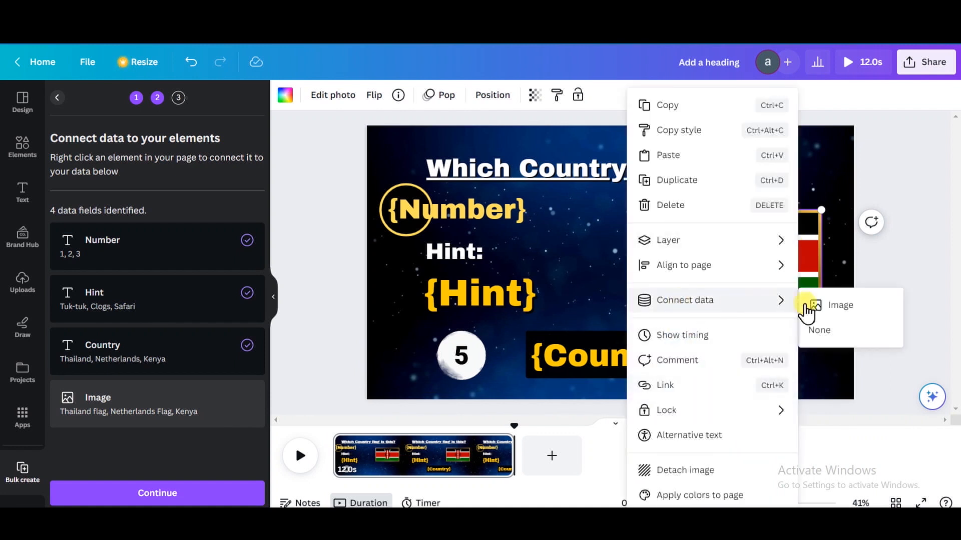
{"action": "left_click", "coordinate": [817, 307]}
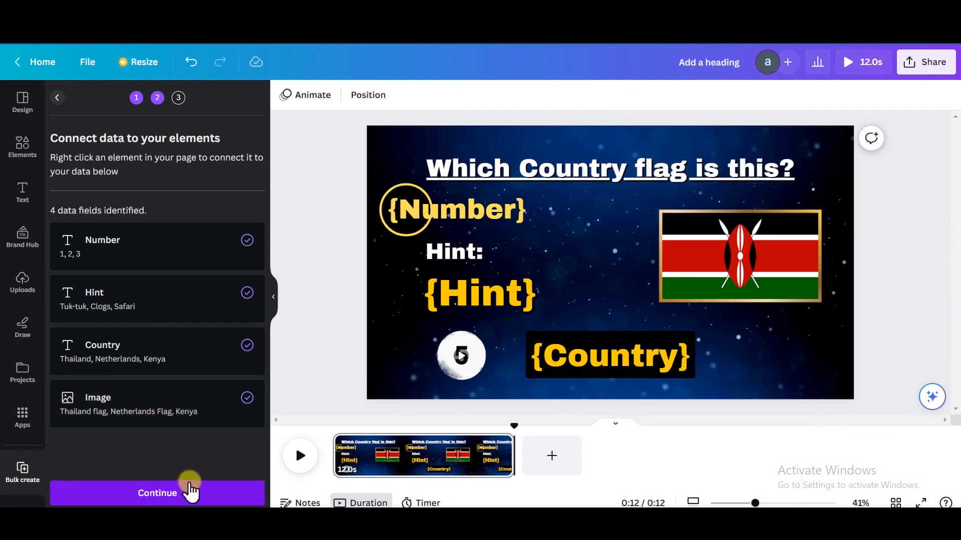
Continue to applying the data and generate the pages for all selected rows
{"action": "left_click", "coordinate": [164, 492]}
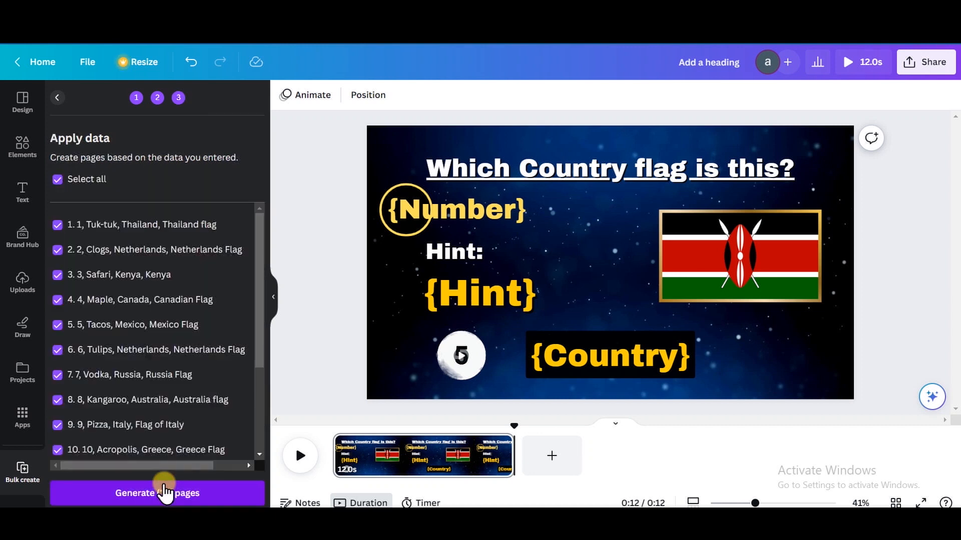
{"action": "left_click", "coordinate": [166, 493]}
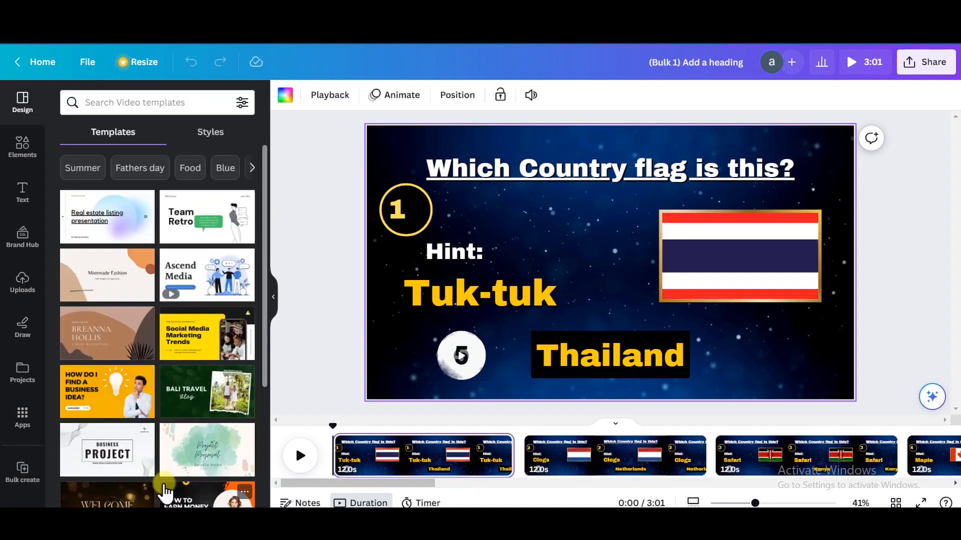
Centre the number 1 inside its circle on the first page and play the video to preview it
{"action": "left_click", "coordinate": [401, 215]}
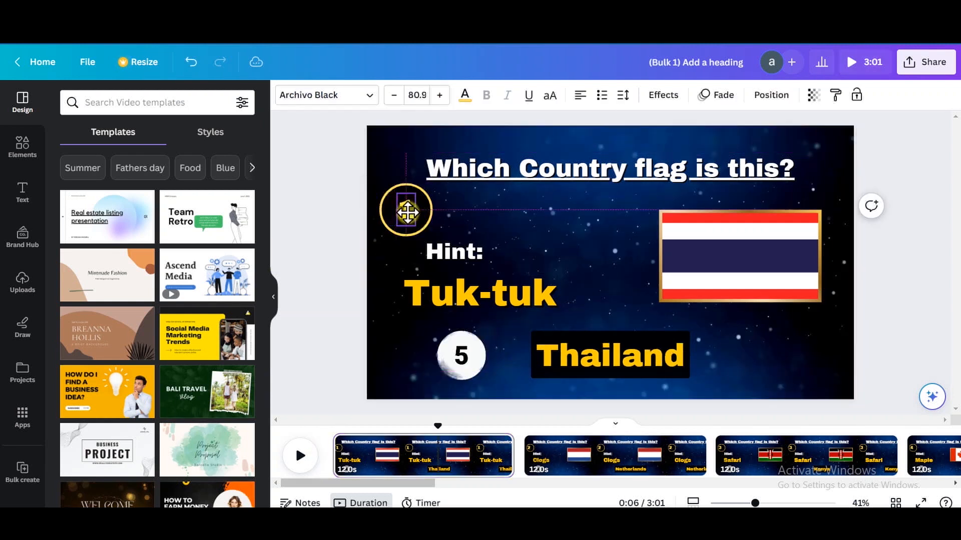
{"action": "left_click", "coordinate": [300, 457]}
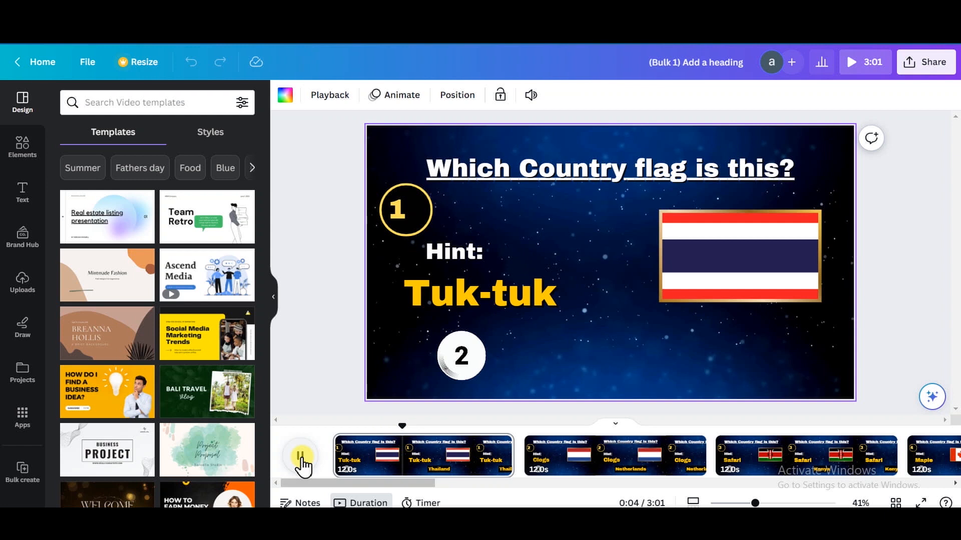
Insert a blank page and move it to the very beginning of the video, before the first quiz page
{"action": "left_click", "coordinate": [580, 458]}
{"action": "right_click", "coordinate": [580, 458]}
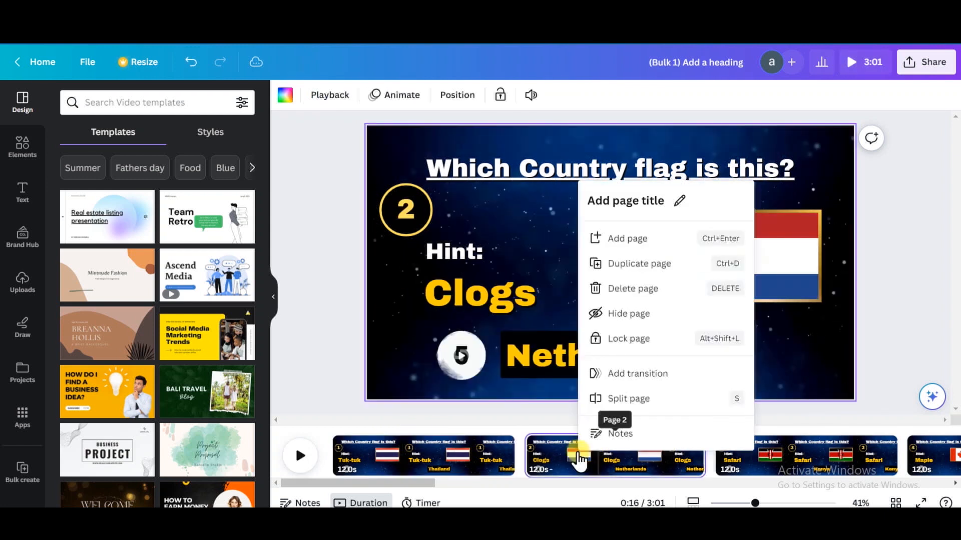
{"action": "left_click", "coordinate": [640, 251]}
{"action": "left_click_drag", "start_coordinate": [746, 468], "coordinate": [390, 463]}
Search the templates for YouTube Intros and apply the green colorful YouTube intro to the blank page
{"action": "left_click", "coordinate": [172, 104]}
{"action": "type", "text": "intro"}
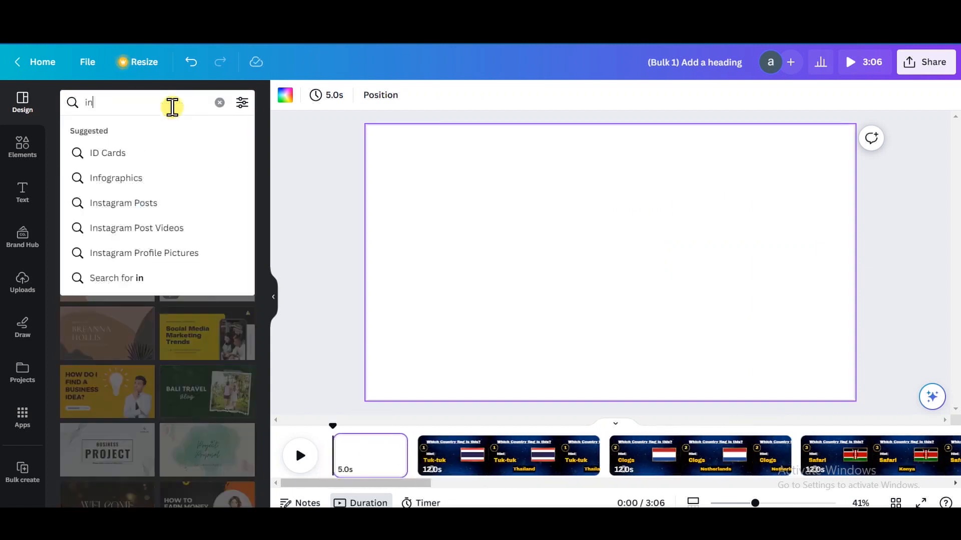
{"action": "left_click", "coordinate": [162, 180]}
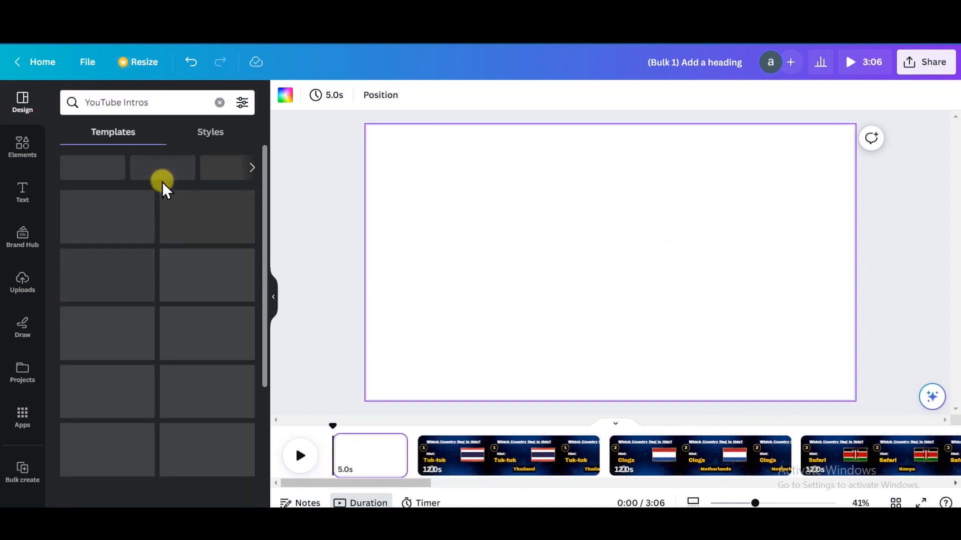
{"action": "left_click", "coordinate": [161, 182]}
Change the intro's subtitle to "TO MY QUIZ CHANNEL" and adjust the text box to fit its pink label
{"action": "double_click", "coordinate": [596, 308]}
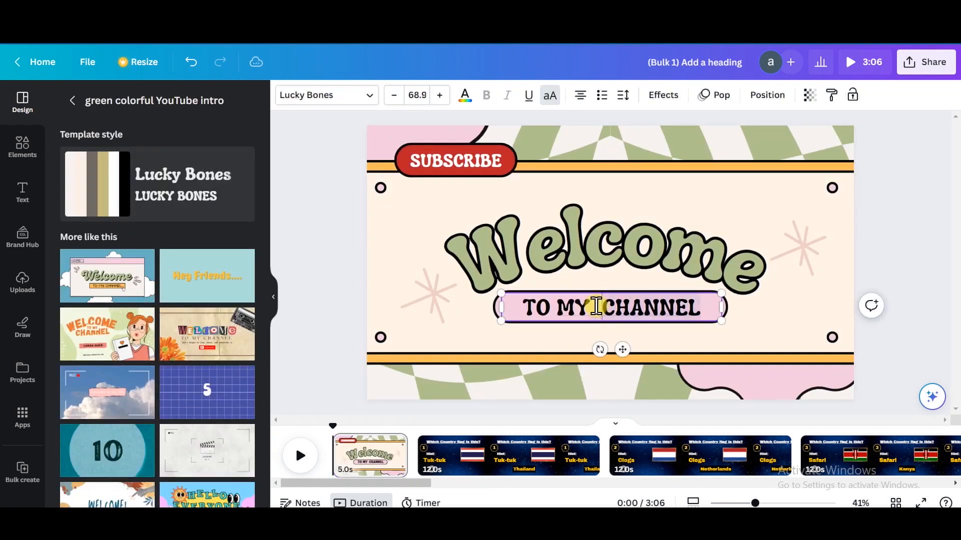
{"action": "type", "text": "QUIZ"}
{"action": "left_click_drag", "start_coordinate": [722, 323], "coordinate": [742, 312]}
{"action": "left_click_drag", "start_coordinate": [501, 294], "coordinate": [531, 299]}
{"action": "left_click_drag", "start_coordinate": [646, 347], "coordinate": [620, 344]}
Add a page after the welcome intro and fill it with a background video of world flags
{"action": "right_click", "coordinate": [462, 455]}
{"action": "left_click", "coordinate": [523, 246]}
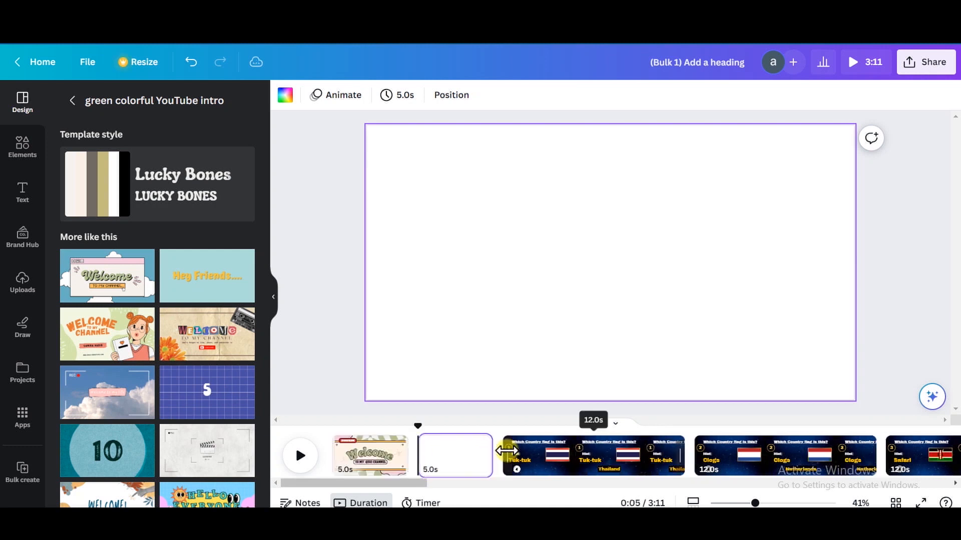
{"action": "left_click", "coordinate": [22, 148]}
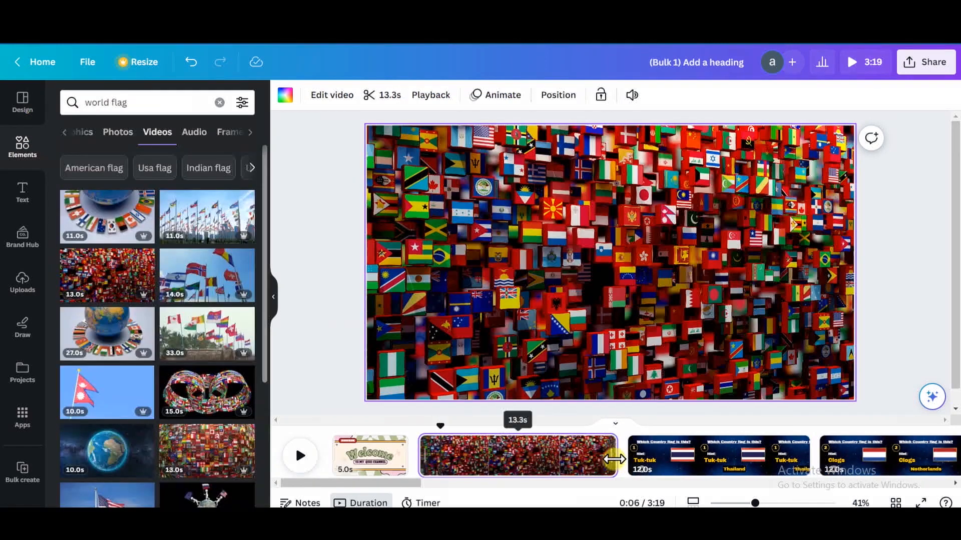
{"action": "left_click_drag", "start_coordinate": [614, 459], "coordinate": [498, 470]}
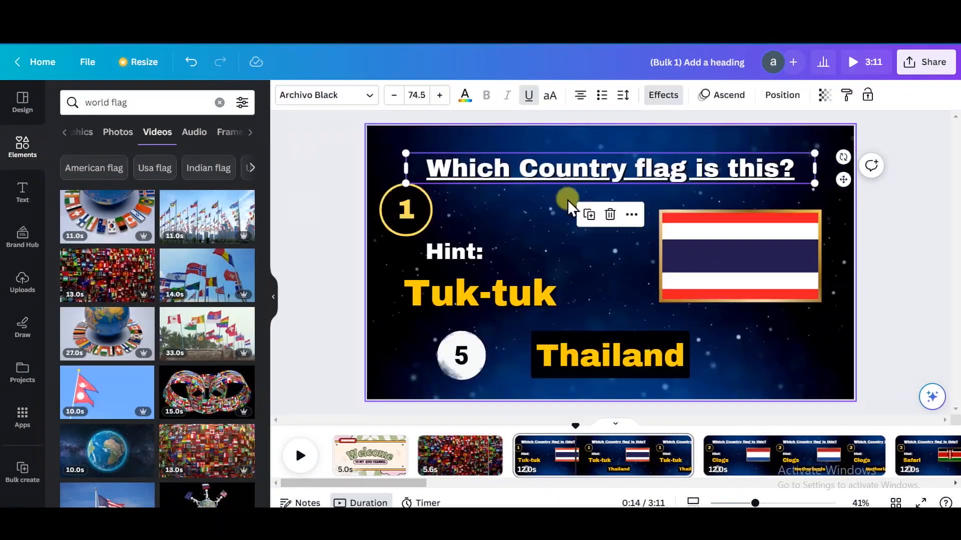
{"action": "left_click", "coordinate": [589, 214]}
Place a heading on the flags page reading "Can you guess the country by their flags"
{"action": "left_click_drag", "start_coordinate": [677, 167], "coordinate": [677, 235]}
{"action": "double_click", "coordinate": [677, 234]}
{"action": "type", "text": "Can y"}
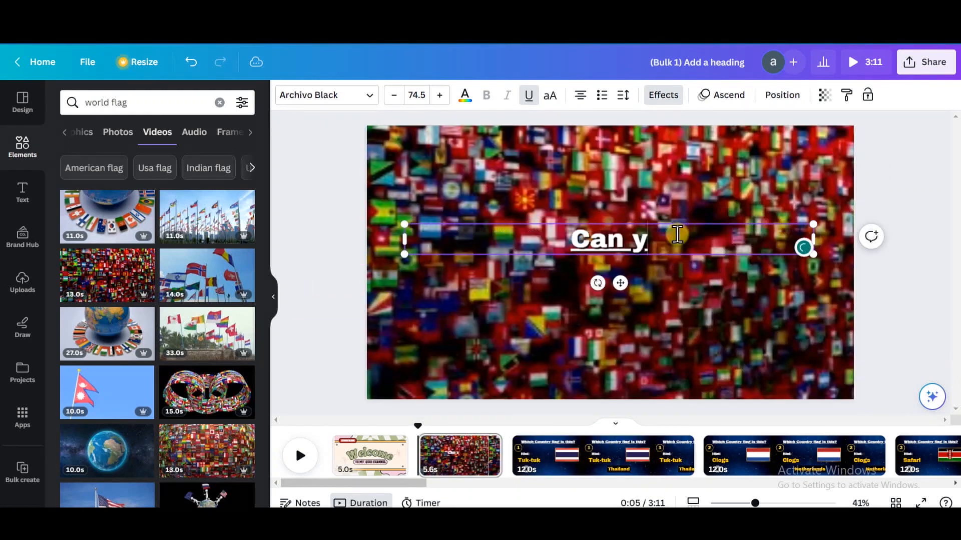
{"action": "type", "text": "ou guess the country"}
{"action": "key", "text": "Return"}
{"action": "type", "text": "by their flags"}
{"action": "key", "text": "Escape"}
Give the white question text on the flags page a dark text effect
{"action": "left_click", "coordinate": [672, 101]}
{"action": "left_click", "coordinate": [220, 428]}
{"action": "scroll", "coordinate": [215, 420], "scroll_direction": "down", "scroll_amount": 3}
{"action": "left_click", "coordinate": [233, 226]}
{"action": "left_click", "coordinate": [157, 294]}
{"action": "left_click_drag", "start_coordinate": [107, 204], "coordinate": [187, 206]}
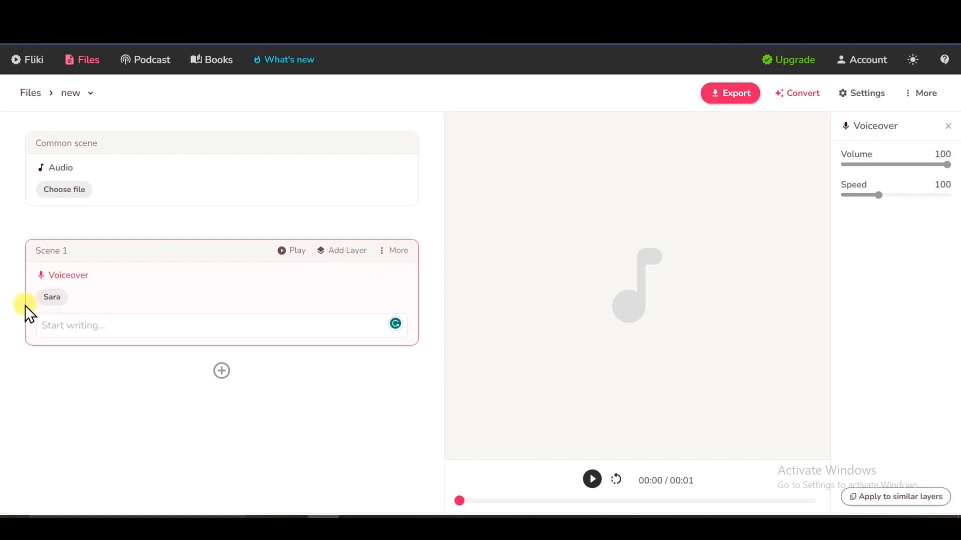
In Fliki, give the Sara voice a different voice style and apply this voice to all voiceovers
{"action": "left_click", "coordinate": [66, 303]}
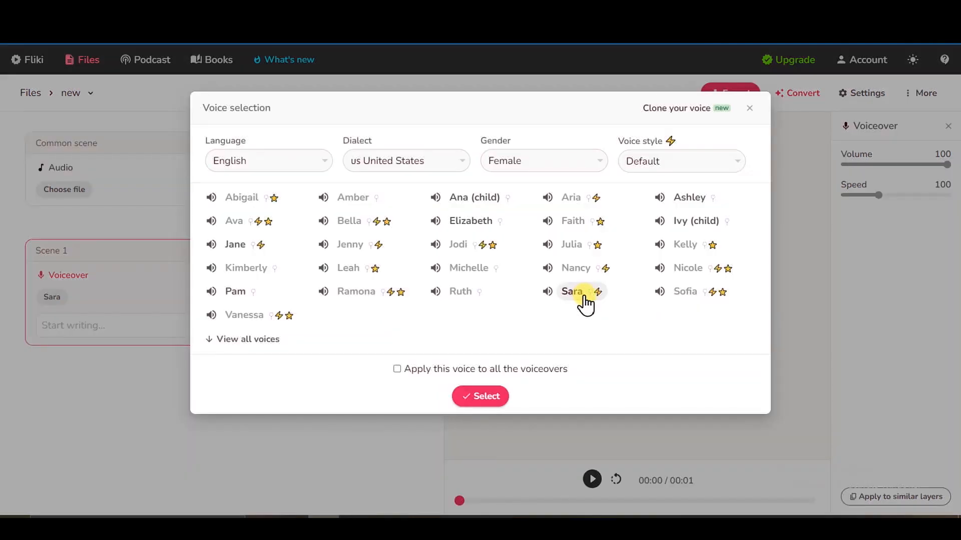
{"action": "left_click", "coordinate": [686, 161]}
{"action": "left_click", "coordinate": [677, 224]}
{"action": "left_click", "coordinate": [397, 369]}
{"action": "left_click", "coordinate": [480, 396]}
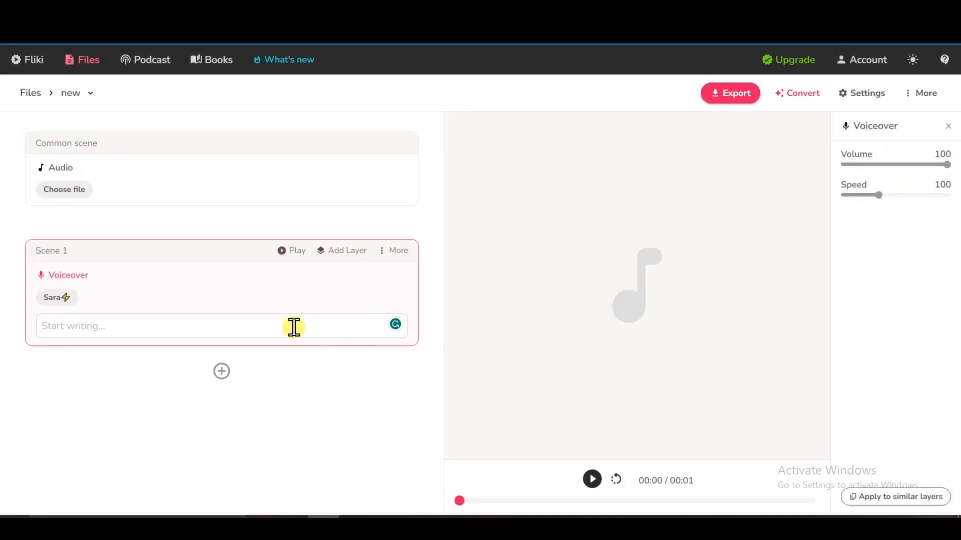
Paste the welcome script for the quiz love channel into Scene 1's voiceover and play it
{"action": "type", "text": "Welcome to quiz love channel. In today’s video can you guess the name of this countries by their flags in 5 seconds! We’ll give you a hint let us know how many you got correctly in the comment section. Let’s get started"}
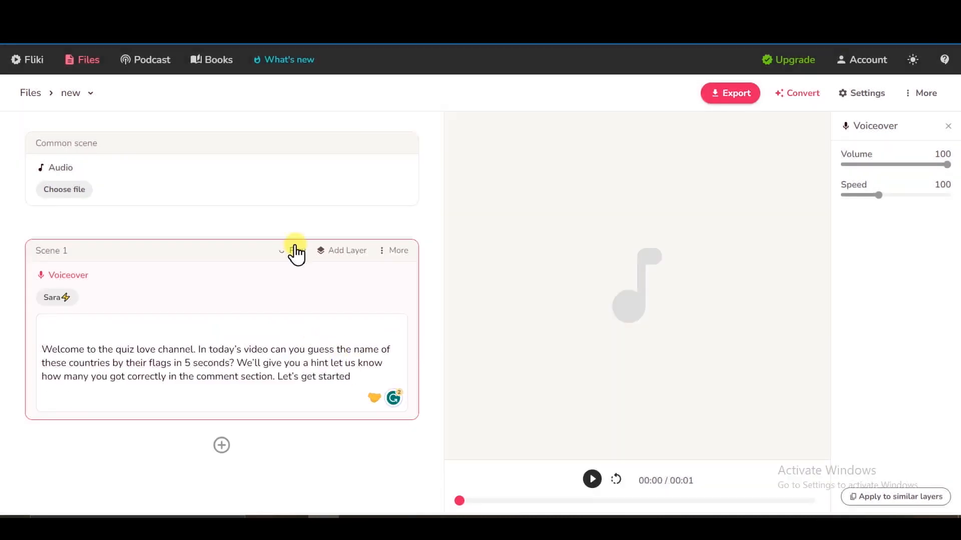
{"action": "left_click", "coordinate": [295, 251]}
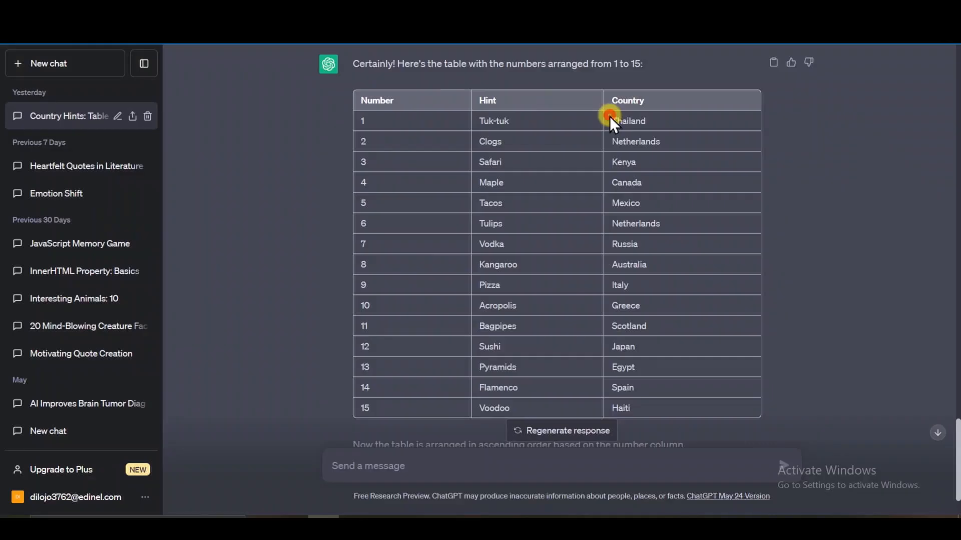
{"action": "left_click_drag", "start_coordinate": [610, 117], "coordinate": [671, 117]}
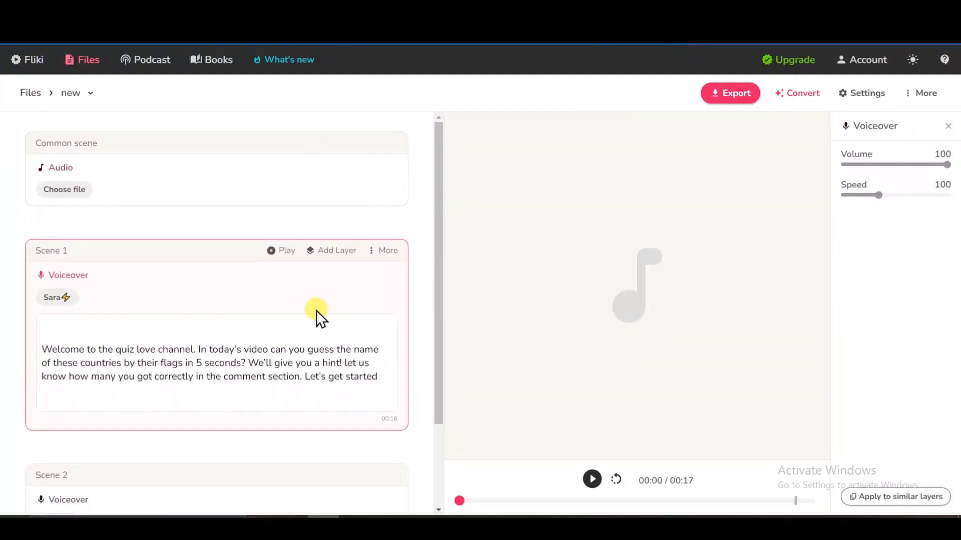
Enter Thailand as Scene 2's voiceover text and add another scene below it
{"action": "scroll", "coordinate": [317, 317], "scroll_direction": "down", "scroll_amount": 2}
{"action": "left_click", "coordinate": [201, 444]}
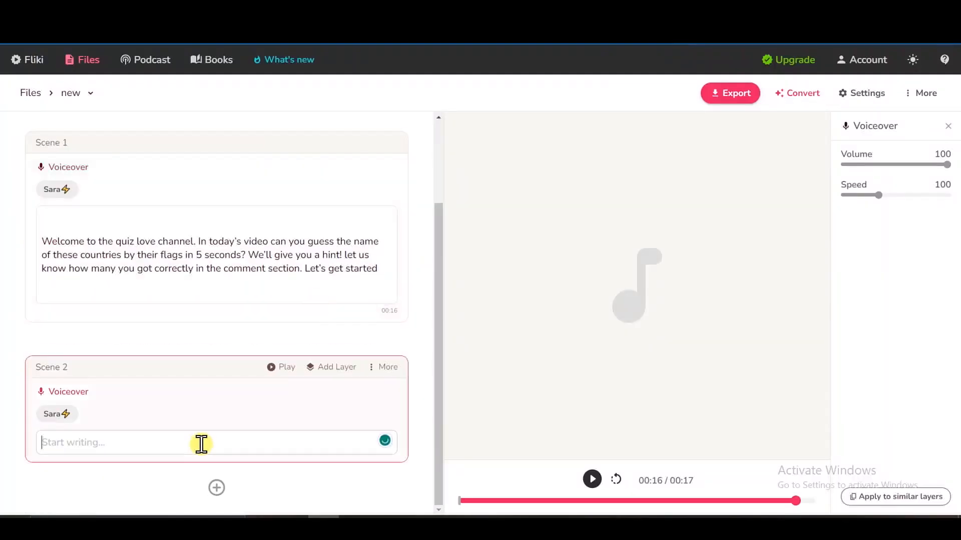
{"action": "left_click", "coordinate": [216, 487]}
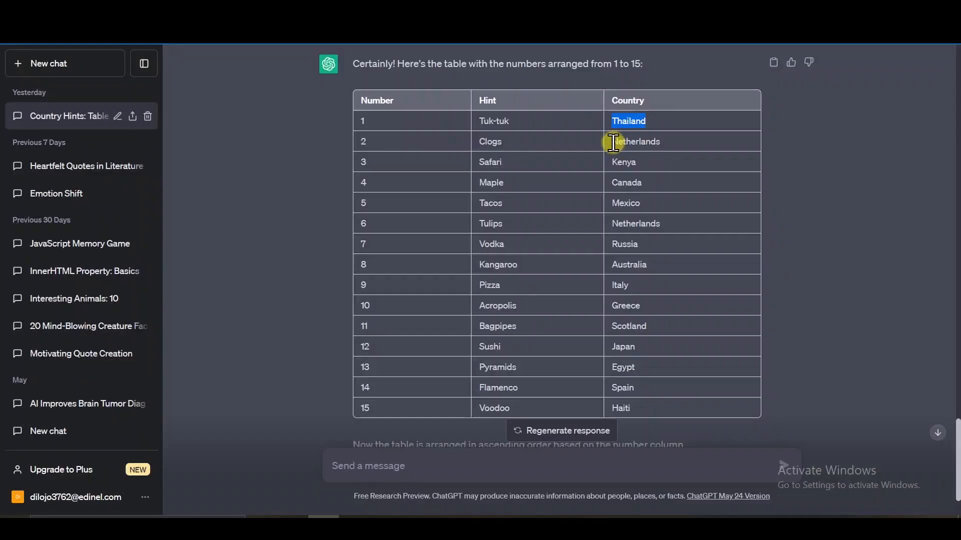
Download the voiceover audio of each scene one after another, starting with the welcome script in Scene 1
{"action": "left_click_drag", "start_coordinate": [613, 143], "coordinate": [682, 141]}
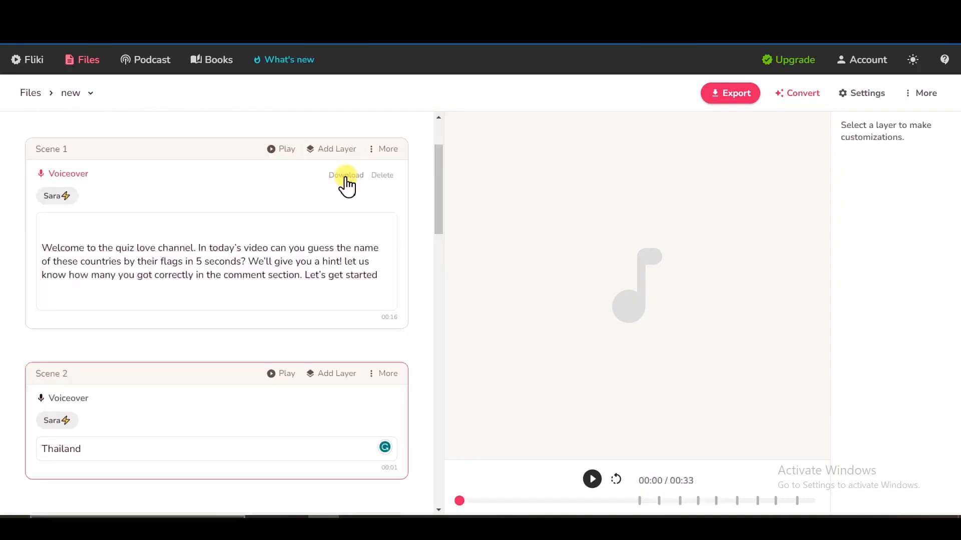
{"action": "left_click", "coordinate": [345, 177]}
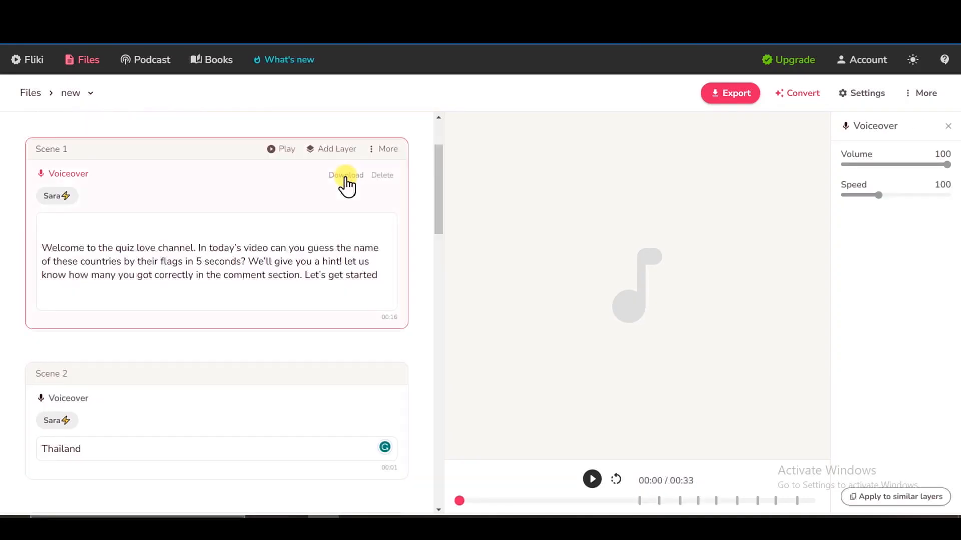
{"action": "scroll", "coordinate": [437, 290], "scroll_direction": "down", "scroll_amount": 4}
{"action": "left_click", "coordinate": [346, 224]}
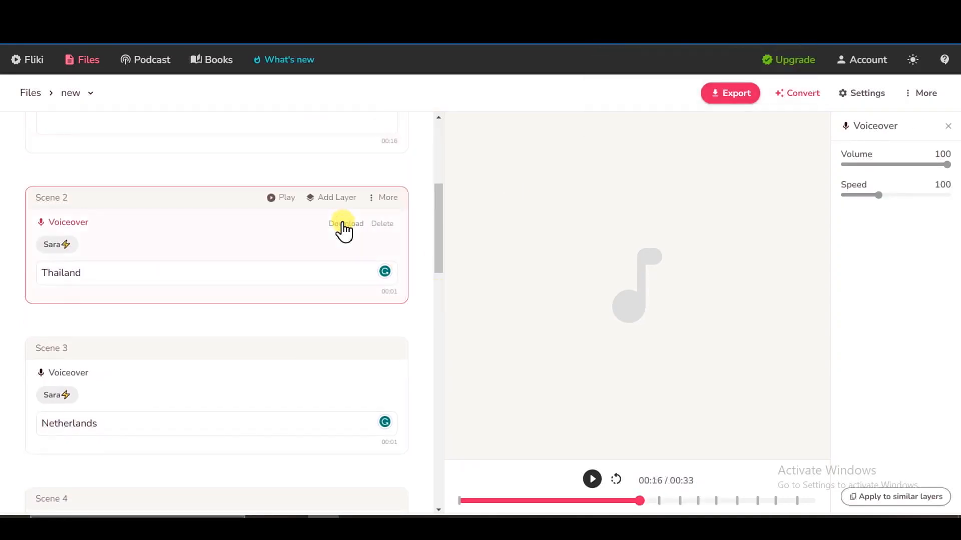
{"action": "scroll", "coordinate": [345, 300], "scroll_direction": "down", "scroll_amount": 3}
{"action": "left_click", "coordinate": [335, 232]}
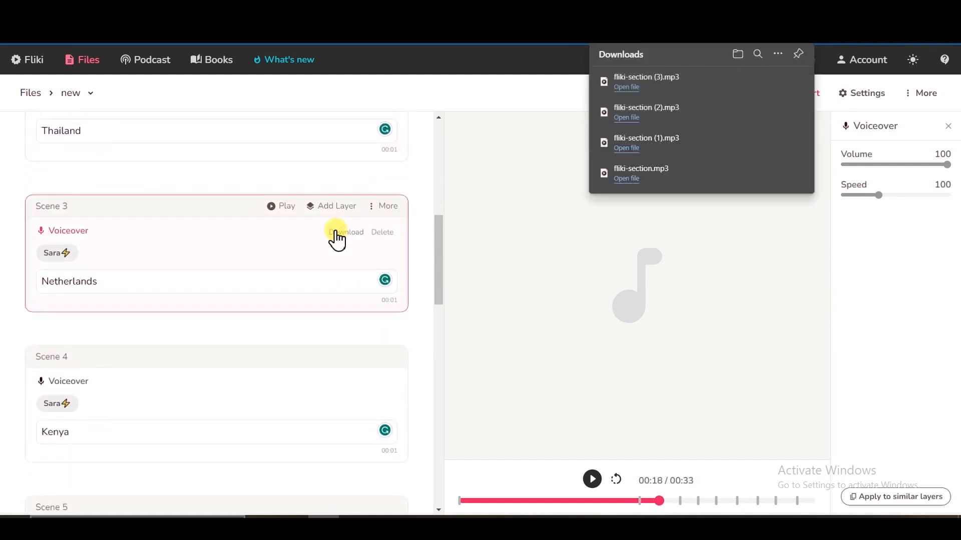
{"action": "scroll", "coordinate": [337, 236], "scroll_direction": "down", "scroll_amount": 3}
{"action": "left_click", "coordinate": [336, 231]}
{"action": "scroll", "coordinate": [337, 243], "scroll_direction": "down", "scroll_amount": 3}
{"action": "left_click", "coordinate": [338, 215]}
{"action": "scroll", "coordinate": [350, 260], "scroll_direction": "down", "scroll_amount": 3}
{"action": "left_click", "coordinate": [345, 235]}
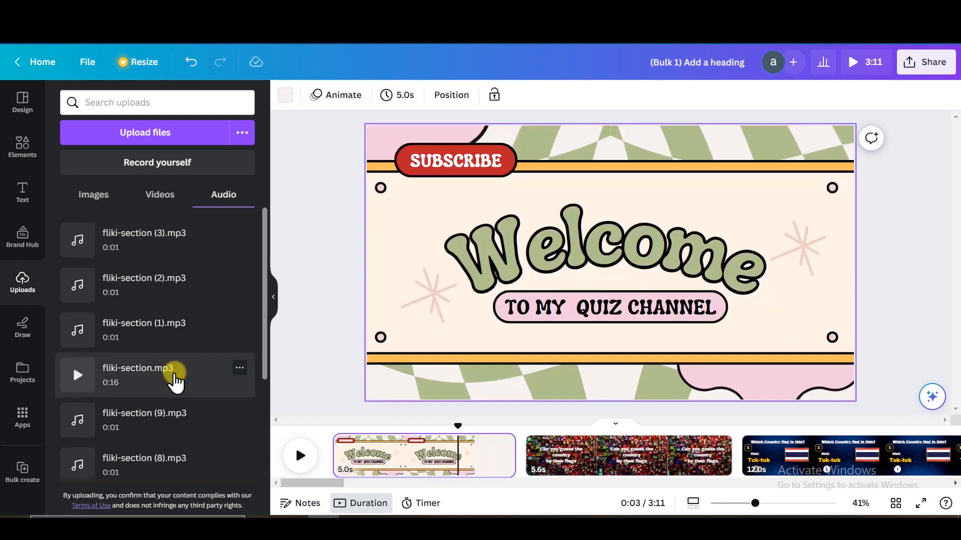
Back in Canva, add the welcome voiceover fliki-section.mp3 to the timeline and align the Thailand voiceover with the timing of its answer text
{"action": "left_click_drag", "start_coordinate": [172, 381], "coordinate": [298, 443]}
{"action": "left_click", "coordinate": [298, 443]}
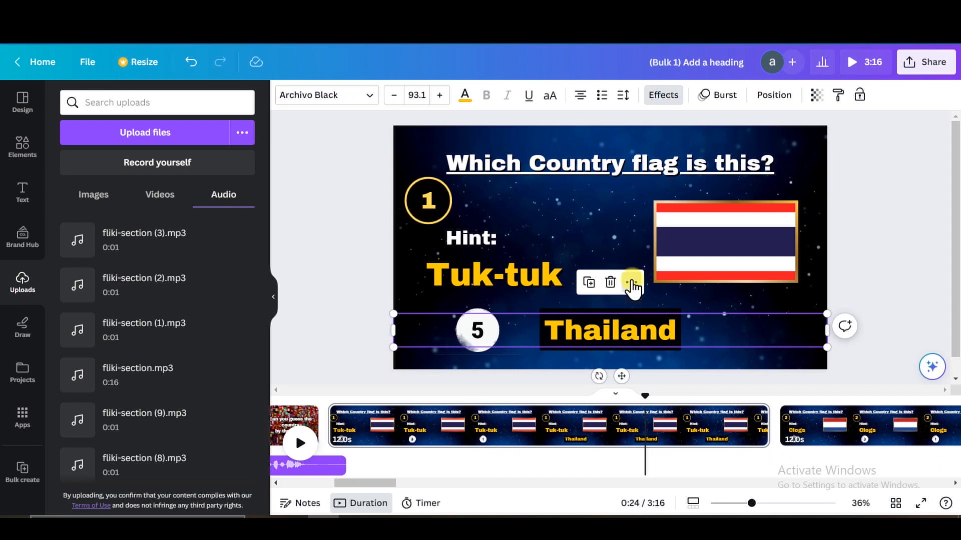
{"action": "left_click", "coordinate": [632, 284]}
{"action": "left_click", "coordinate": [667, 335]}
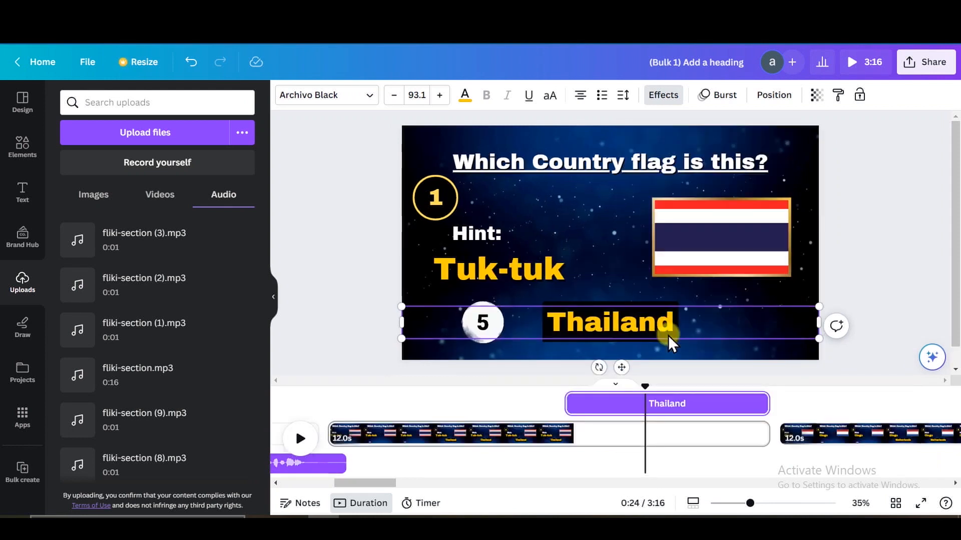
{"action": "left_click_drag", "start_coordinate": [627, 462], "coordinate": [572, 438]}
Align the Netherlands voiceover clip with the point where the answer appears on the second quiz page
{"action": "left_click", "coordinate": [866, 434]}
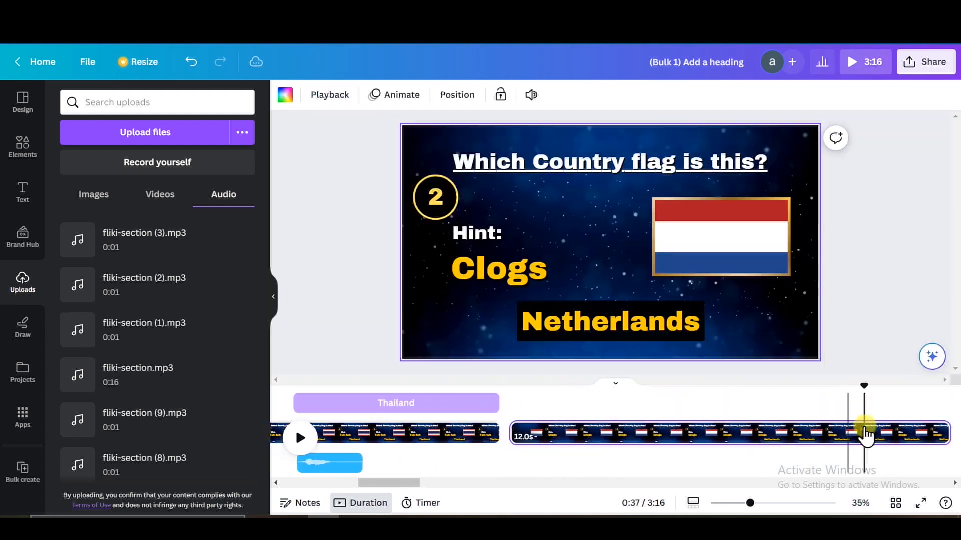
{"action": "left_click", "coordinate": [667, 328]}
{"action": "left_click_drag", "start_coordinate": [595, 462], "coordinate": [846, 453]}
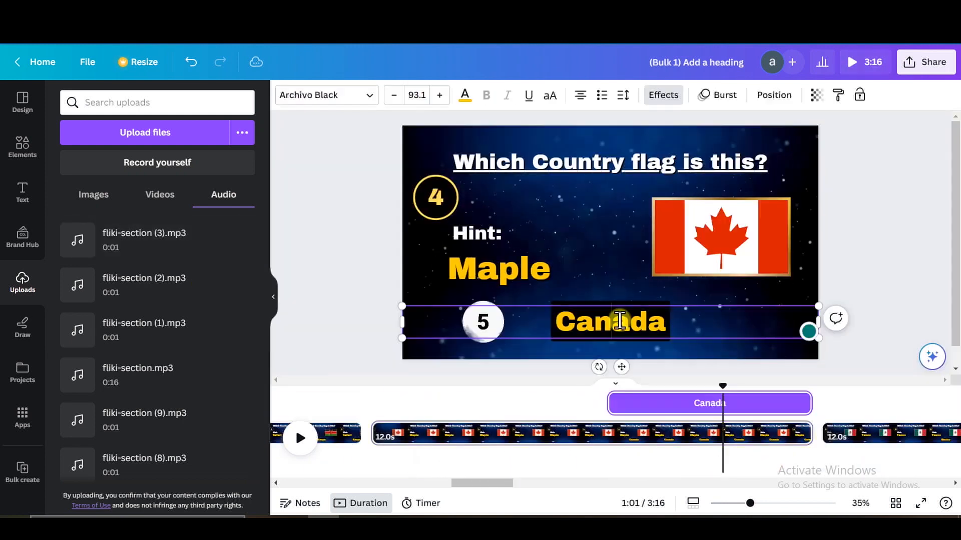
{"action": "scroll", "coordinate": [255, 457], "scroll_direction": "down", "scroll_amount": 5}
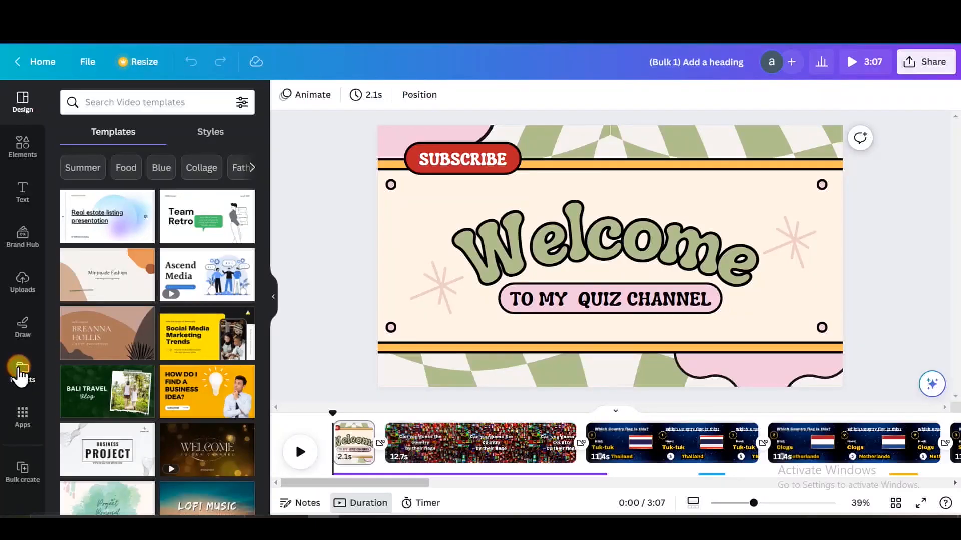
Open the original "Add a heading" template design from the projects and create a copy resized to Mobile Video
{"action": "left_click", "coordinate": [20, 372]}
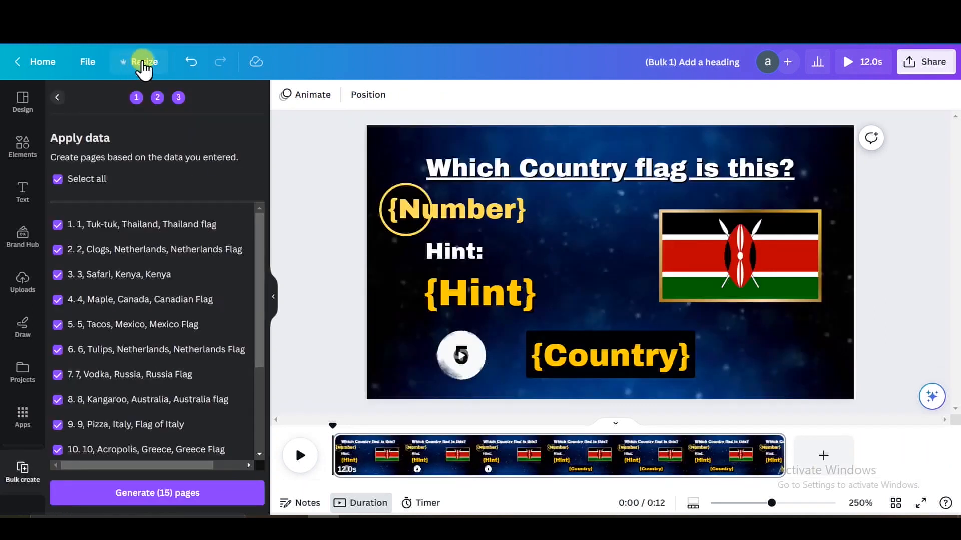
{"action": "left_click", "coordinate": [134, 61]}
{"action": "left_click_drag", "start_coordinate": [352, 148], "coordinate": [356, 317]}
{"action": "left_click", "coordinate": [128, 233]}
{"action": "left_click", "coordinate": [262, 353]}
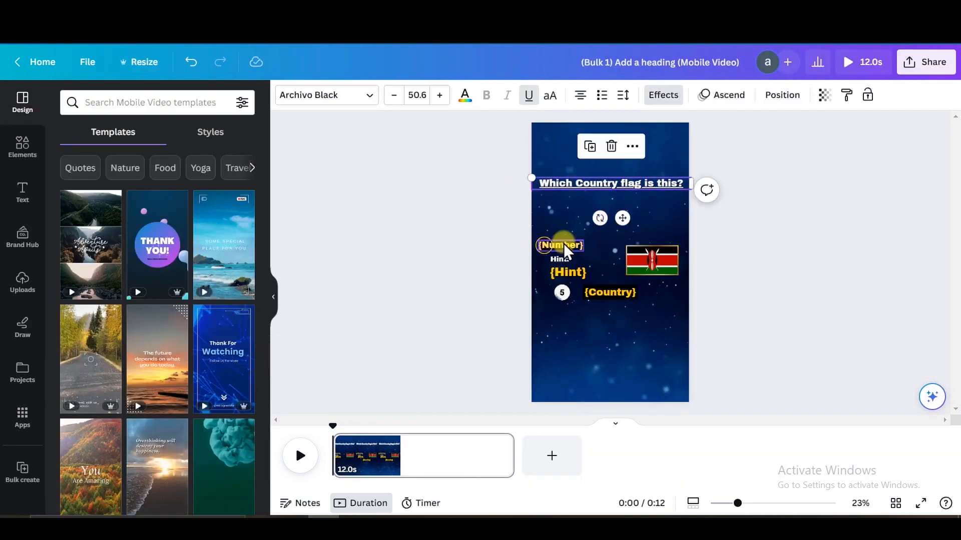
Spread the quiz elements over the vertical page, with the number badge and hint above the flag and the country answer and countdown below
{"action": "left_click_drag", "start_coordinate": [565, 245], "coordinate": [573, 161]}
{"action": "left_click_drag", "start_coordinate": [544, 250], "coordinate": [554, 167]}
{"action": "left_click_drag", "start_coordinate": [665, 265], "coordinate": [623, 259]}
{"action": "left_click_drag", "start_coordinate": [559, 259], "coordinate": [568, 205]}
{"action": "left_click_drag", "start_coordinate": [563, 269], "coordinate": [569, 221]}
{"action": "left_click_drag", "start_coordinate": [612, 292], "coordinate": [613, 327]}
{"action": "left_click_drag", "start_coordinate": [563, 291], "coordinate": [565, 318]}
Enlarge the flag picture and centre it below the {Hint} text
{"action": "left_click_drag", "start_coordinate": [636, 270], "coordinate": [638, 290]}
{"action": "left_click_drag", "start_coordinate": [574, 223], "coordinate": [569, 220]}
{"action": "left_click_drag", "start_coordinate": [614, 270], "coordinate": [608, 270]}
Enlarge and centre the {Country} answer beneath the flag and place the countdown circle over it
{"action": "left_click_drag", "start_coordinate": [624, 326], "coordinate": [624, 336]}
{"action": "left_click_drag", "start_coordinate": [532, 333], "coordinate": [461, 333]}
{"action": "left_click_drag", "start_coordinate": [593, 341], "coordinate": [626, 342]}
{"action": "left_click_drag", "start_coordinate": [562, 319], "coordinate": [603, 340]}
{"action": "left_click", "coordinate": [571, 96]}
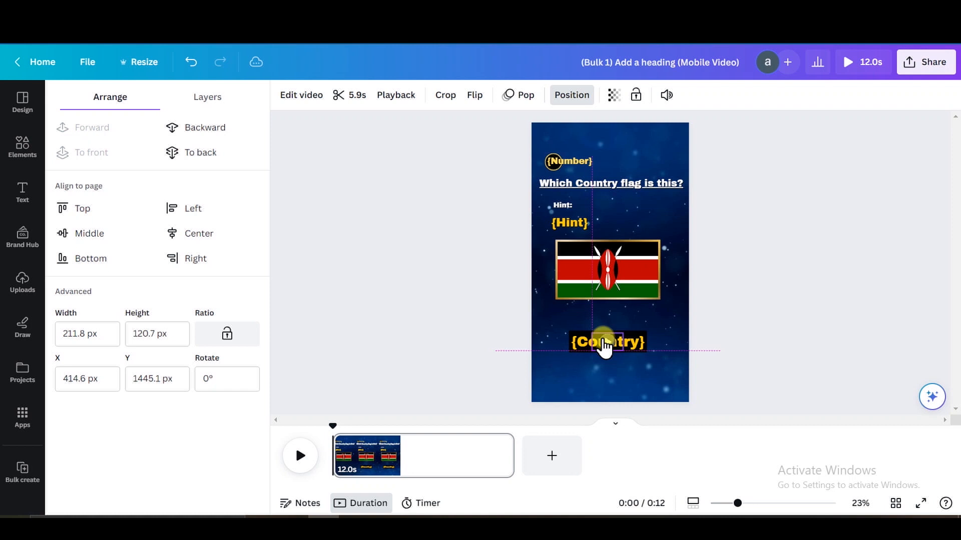
{"action": "left_click", "coordinate": [793, 266]}
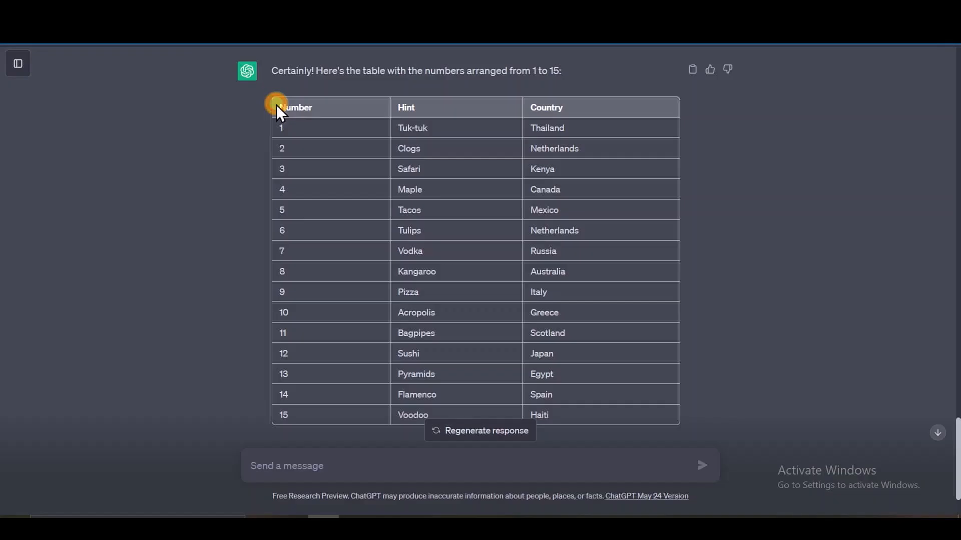
Paste the four-row Number, Hint and Country table into the bulk create data and add an Image column
{"action": "left_click_drag", "start_coordinate": [276, 104], "coordinate": [589, 188]}
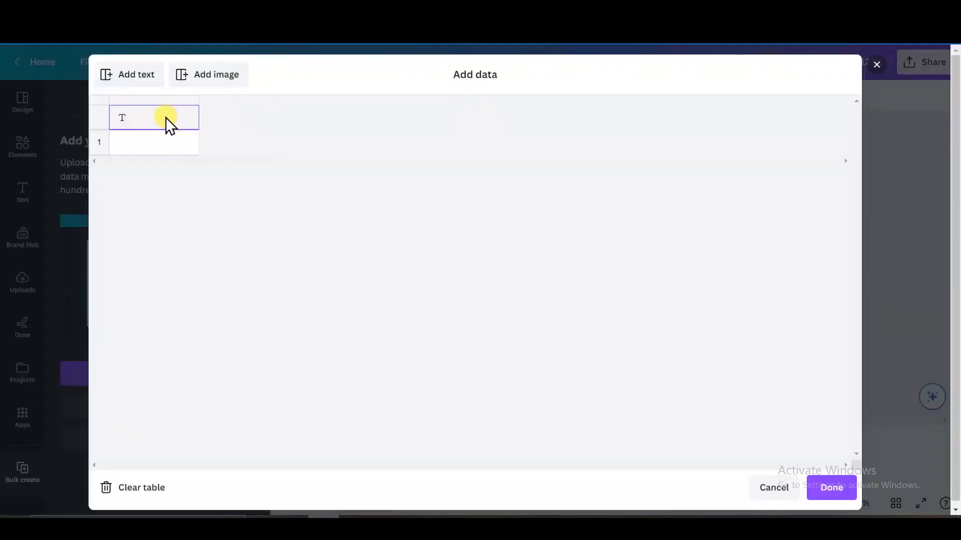
{"action": "key", "text": "ctrl+v"}
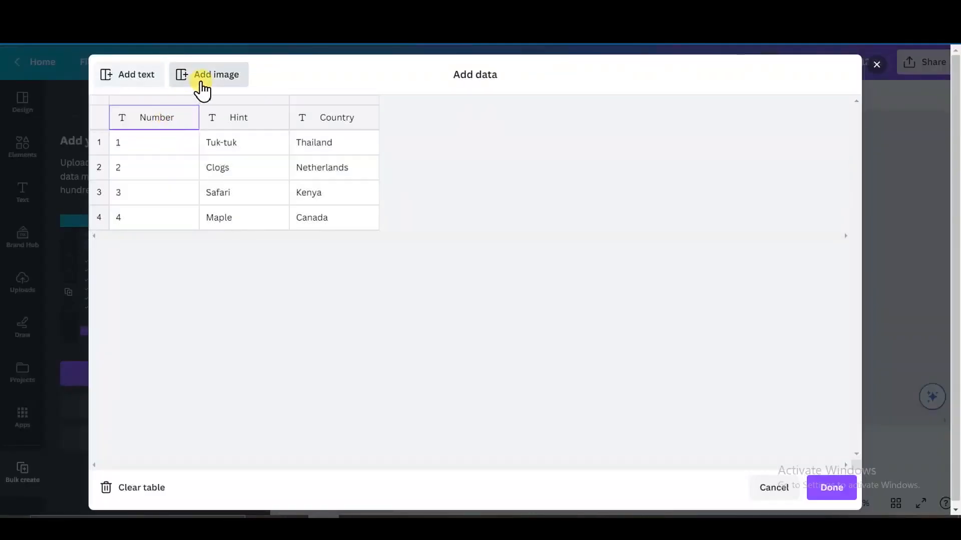
{"action": "left_click", "coordinate": [202, 90]}
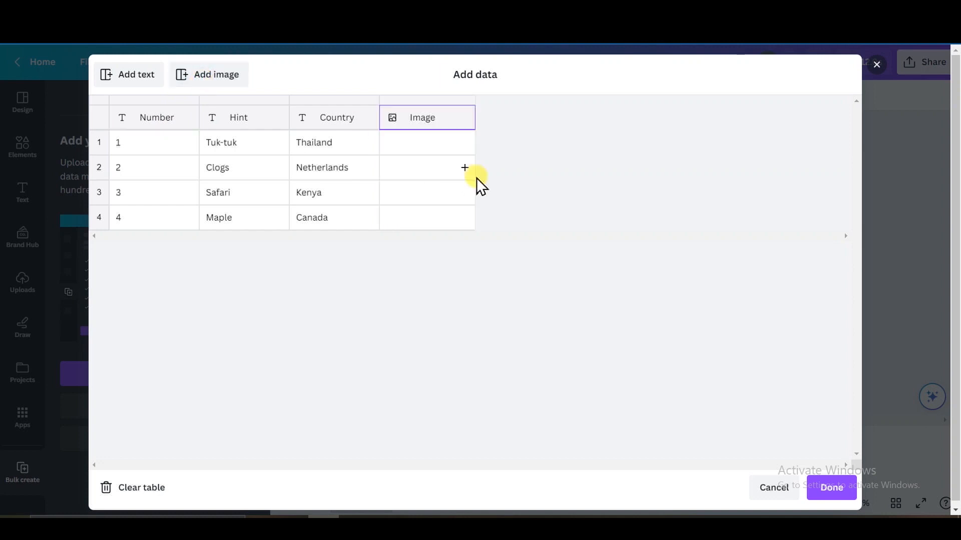
Fill the Image column with the Thailand, Netherlands, Kenya and Canada flags and finish the data table
{"action": "left_click", "coordinate": [464, 167]}
{"action": "left_click", "coordinate": [400, 222]}
{"action": "left_click_drag", "start_coordinate": [534, 225], "coordinate": [538, 205]}
{"action": "scroll", "coordinate": [476, 289], "scroll_direction": "down", "scroll_amount": 5}
{"action": "left_click", "coordinate": [476, 290]}
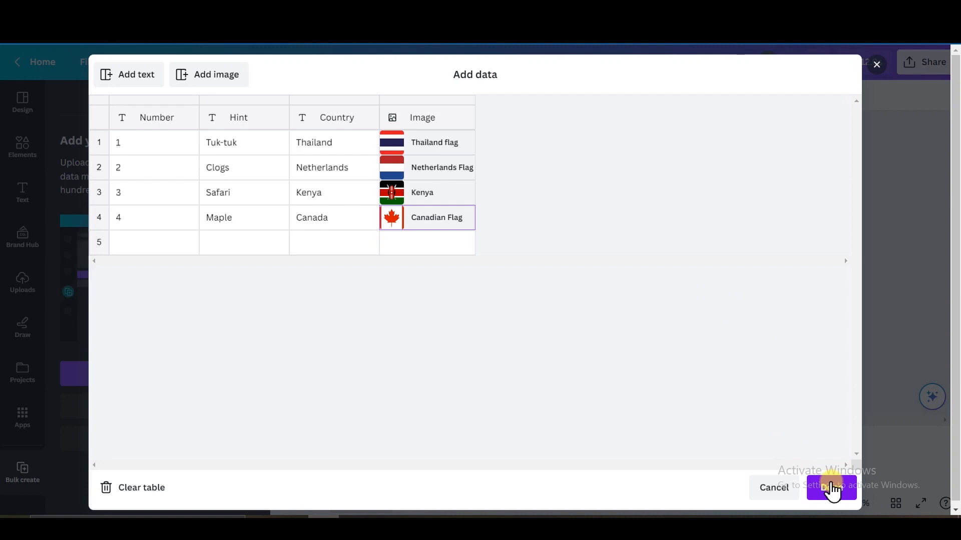
{"action": "left_click", "coordinate": [831, 488]}
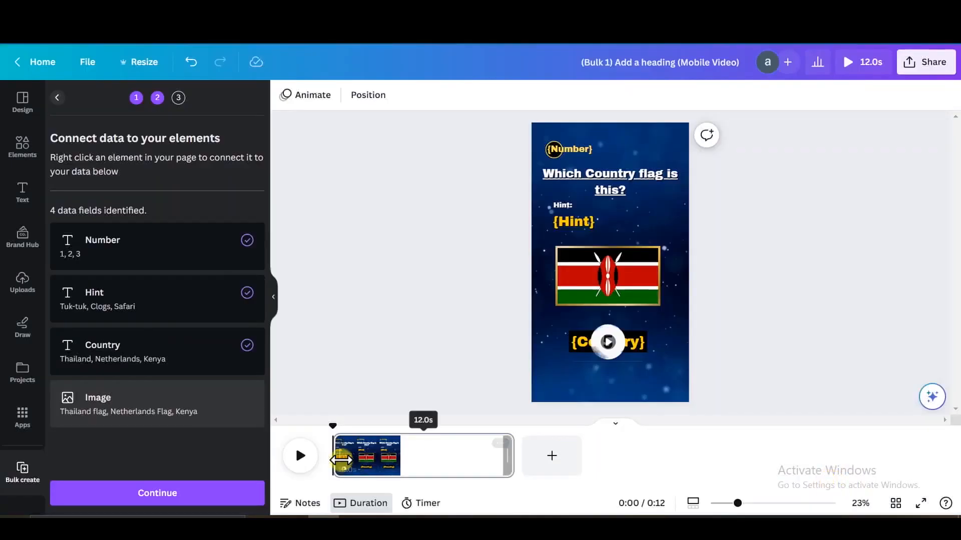
Connect the framed Kenya flag picture to the Image data field and continue to applying the data
{"action": "left_click", "coordinate": [643, 278]}
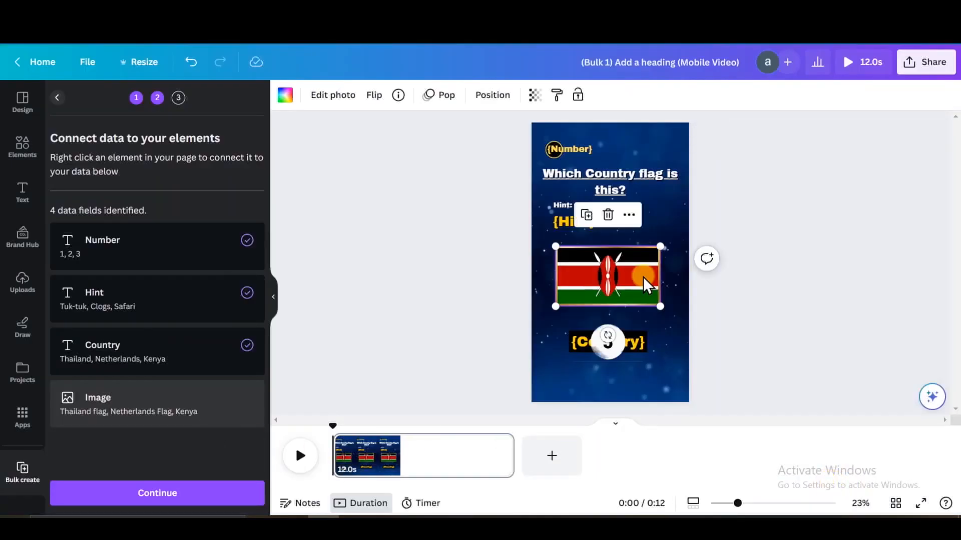
{"action": "right_click", "coordinate": [645, 286]}
{"action": "mouse_move", "coordinate": [689, 313]}
{"action": "left_click", "coordinate": [850, 308]}
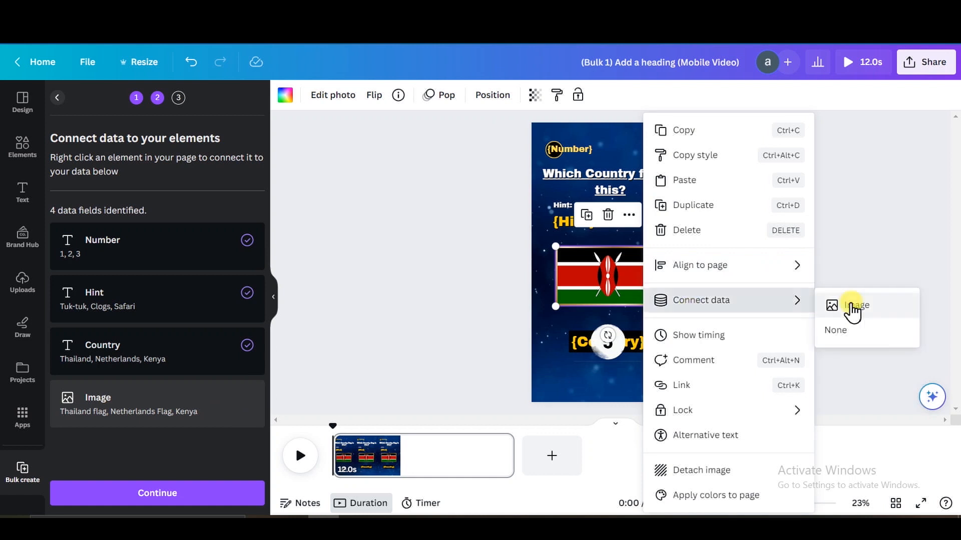
{"action": "left_click", "coordinate": [174, 491]}
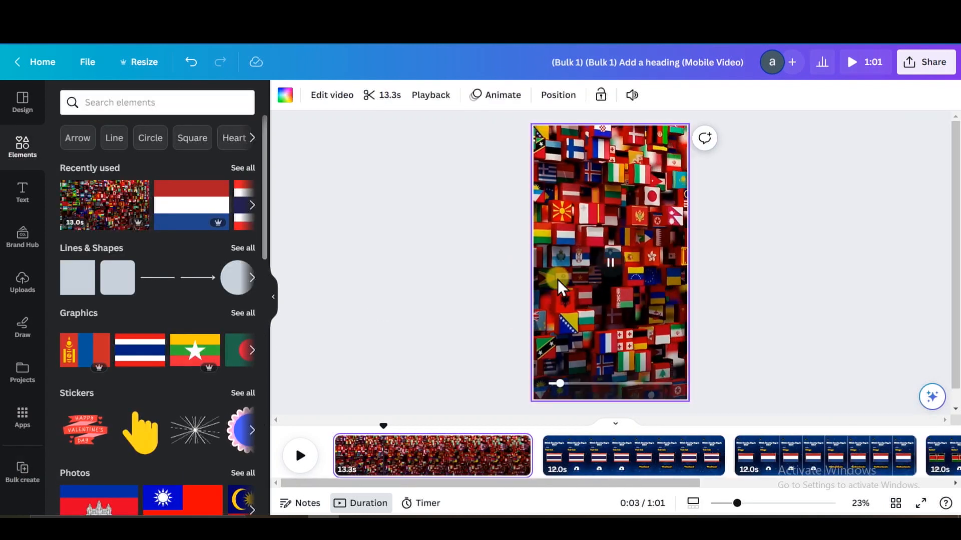
Add the text "Can you guess the country by their flags" to the vertical video's opening flags page
{"action": "key", "text": "t"}
{"action": "key", "text": "BackSpace"}
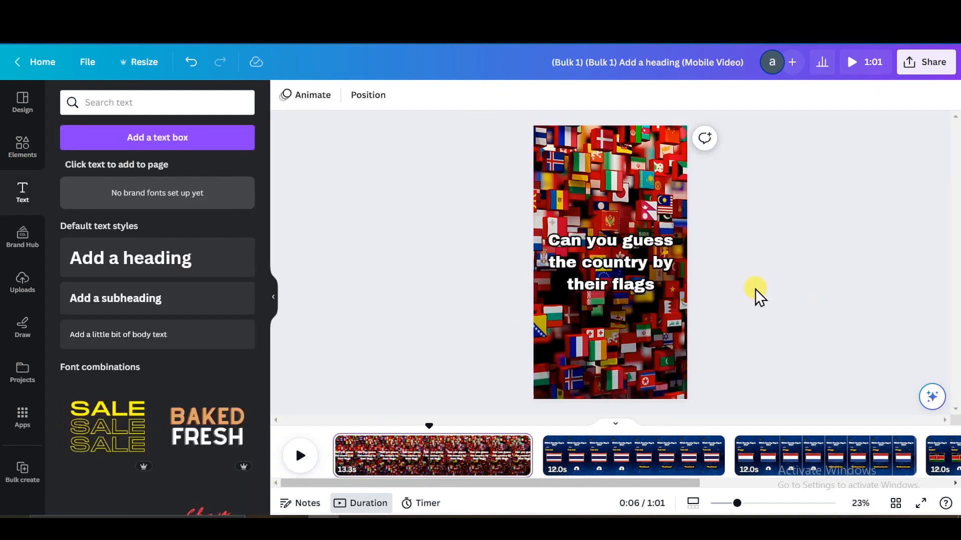
Add the uploaded voiceover fliki-section.mp3 to the start of the vertical video's timeline
{"action": "left_click", "coordinate": [22, 283]}
{"action": "left_click", "coordinate": [235, 203]}
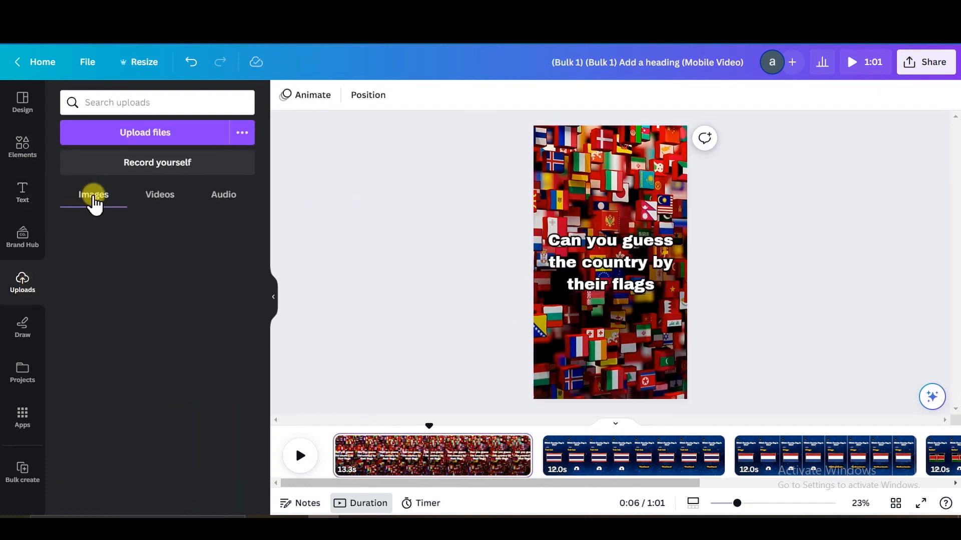
{"action": "left_click_drag", "start_coordinate": [137, 313], "coordinate": [507, 470]}
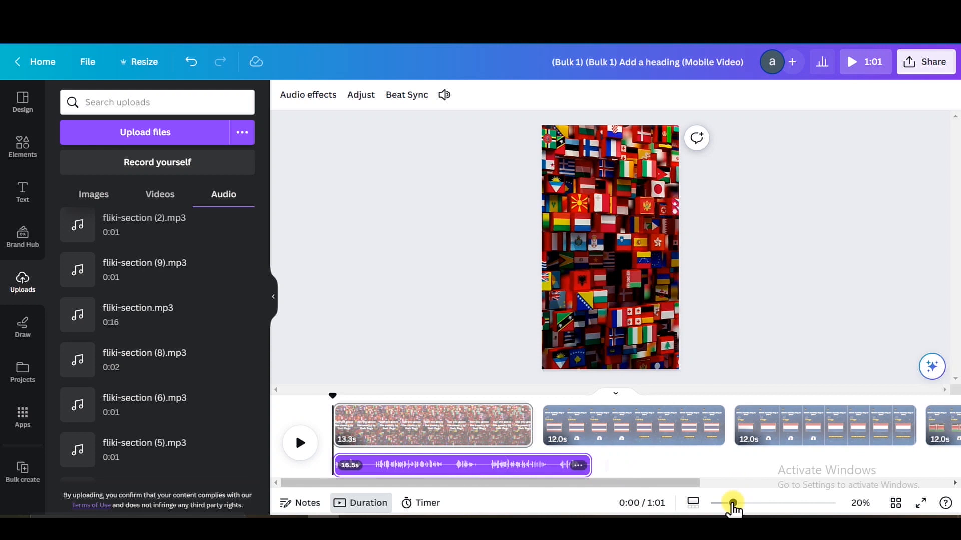
Play through the welcome voiceover, split it to isolate the needed passage, and delete the unneeded audio segment
{"action": "left_click", "coordinate": [300, 443]}
{"action": "left_click", "coordinate": [388, 393]}
{"action": "right_click", "coordinate": [446, 466]}
{"action": "left_click", "coordinate": [493, 393]}
{"action": "left_click", "coordinate": [379, 396]}
{"action": "left_click", "coordinate": [300, 443]}
{"action": "left_click", "coordinate": [401, 395]}
{"action": "left_click", "coordinate": [300, 444]}
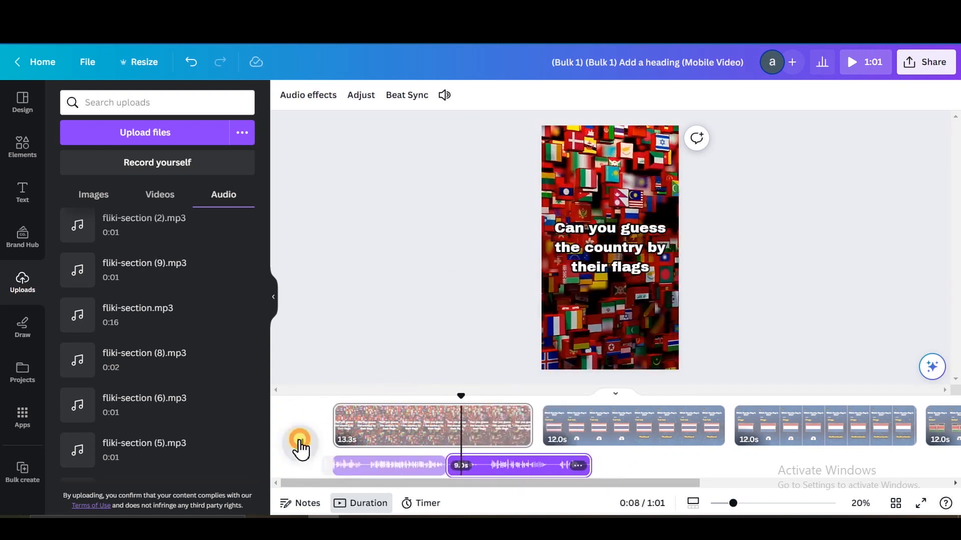
{"action": "left_click", "coordinate": [478, 468]}
{"action": "key", "text": "Delete"}
Open the sharing options of the vertical quiz video
{"action": "left_click", "coordinate": [926, 62]}
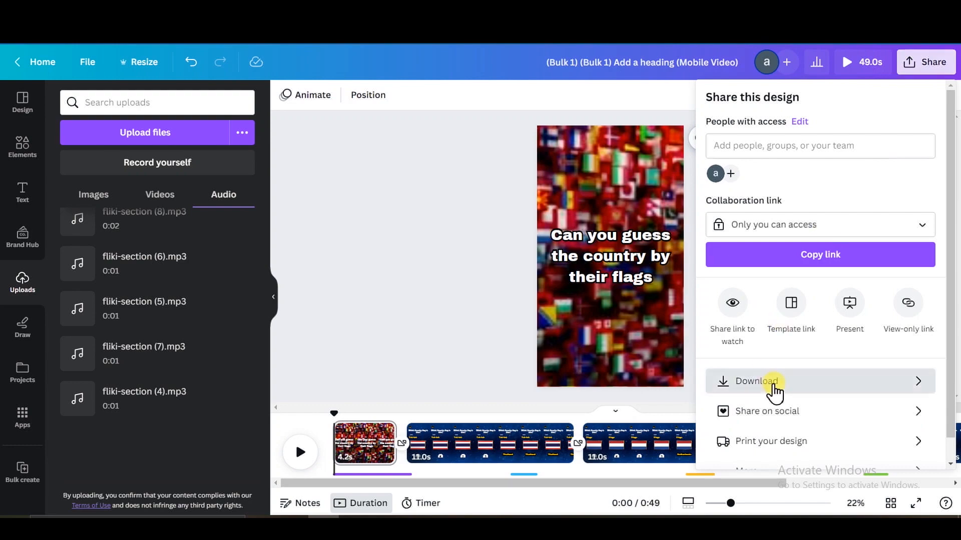